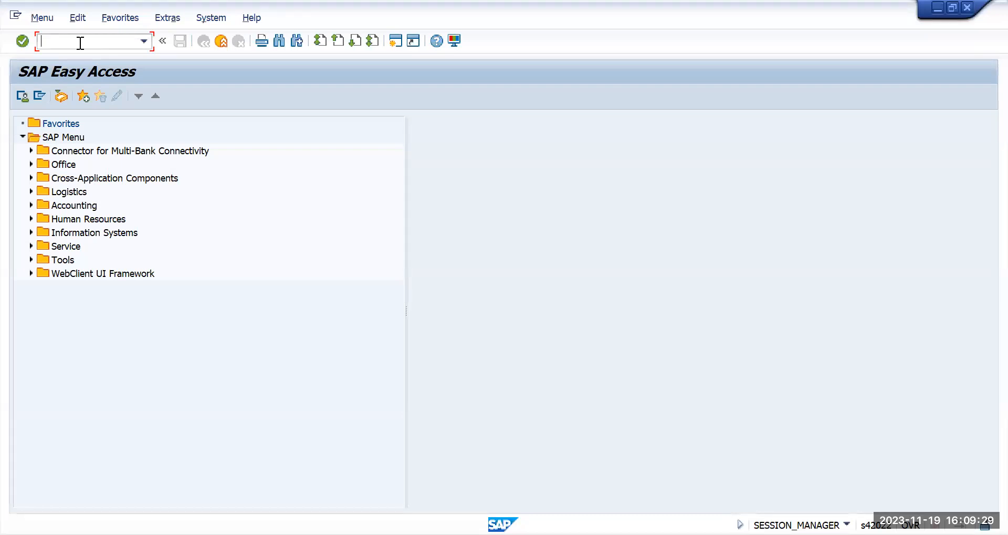
Step: Start creating an asset with asset class TMVEL in company code TMIN
type("as01")
key("Return")
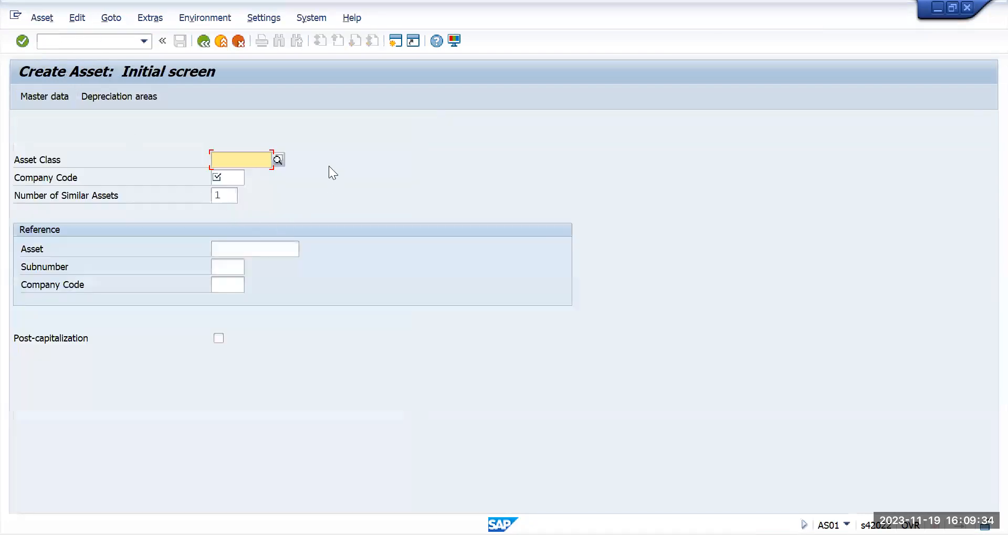
left_click(279, 159)
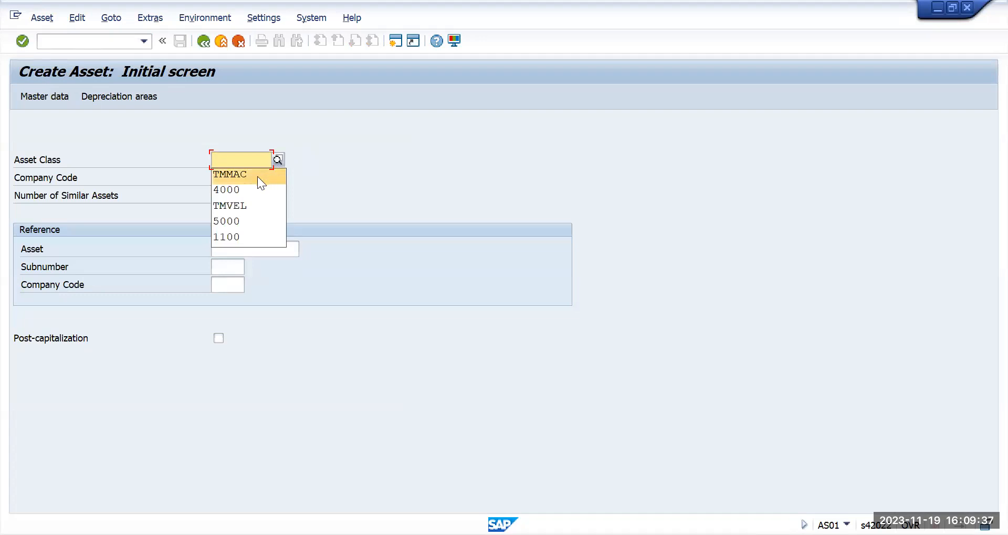
left_click(246, 204)
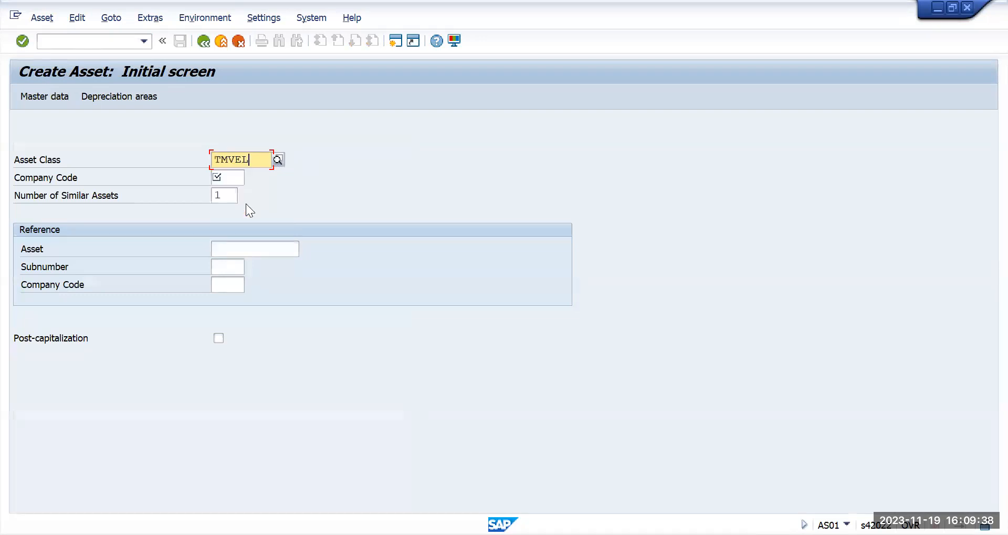
left_click(233, 178)
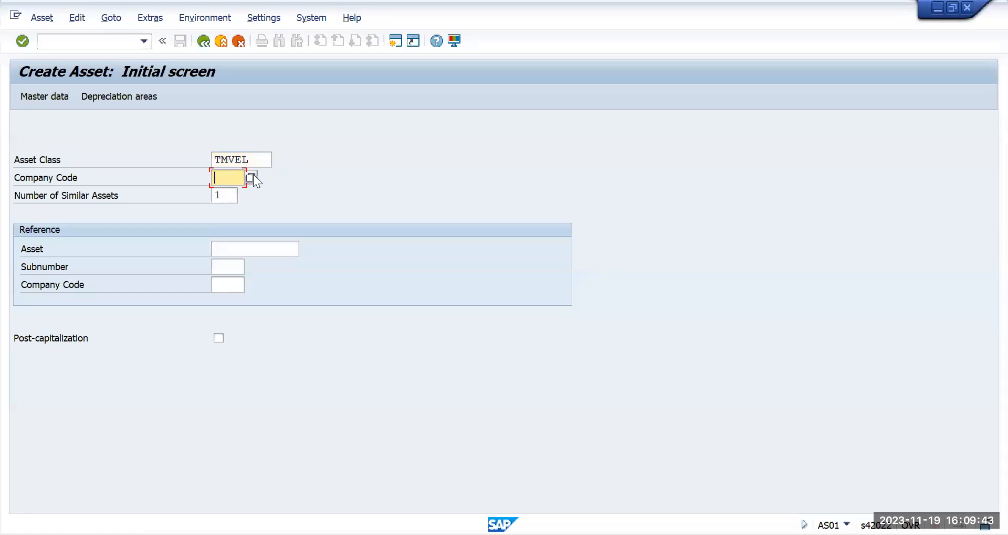
type("tmin")
key("Return")
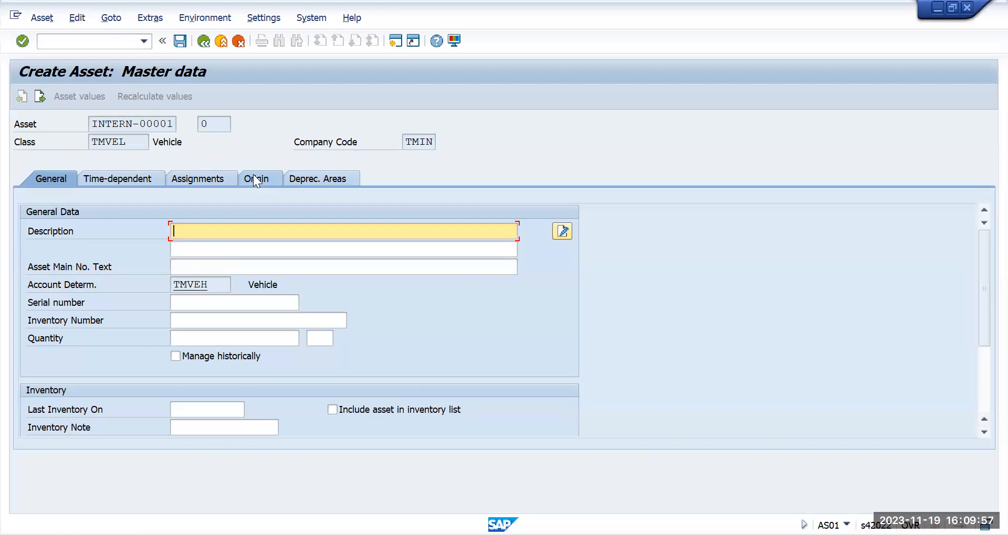
Step: Enter the asset description Vehical TM 001
type("Vehical TM 001")
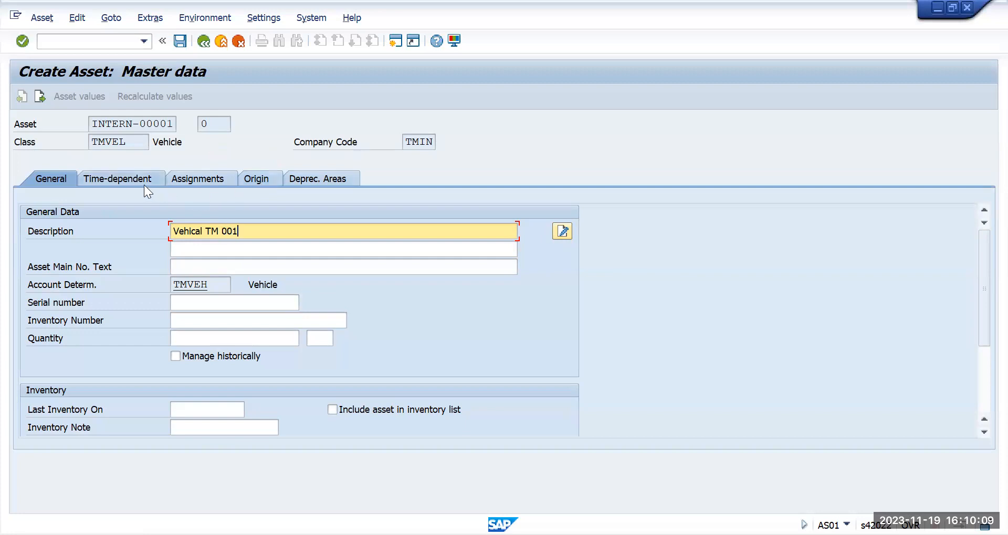
Step: Assign a cost center to the asset in the time-dependent data using the cost center search help
left_click(126, 178)
left_click(181, 247)
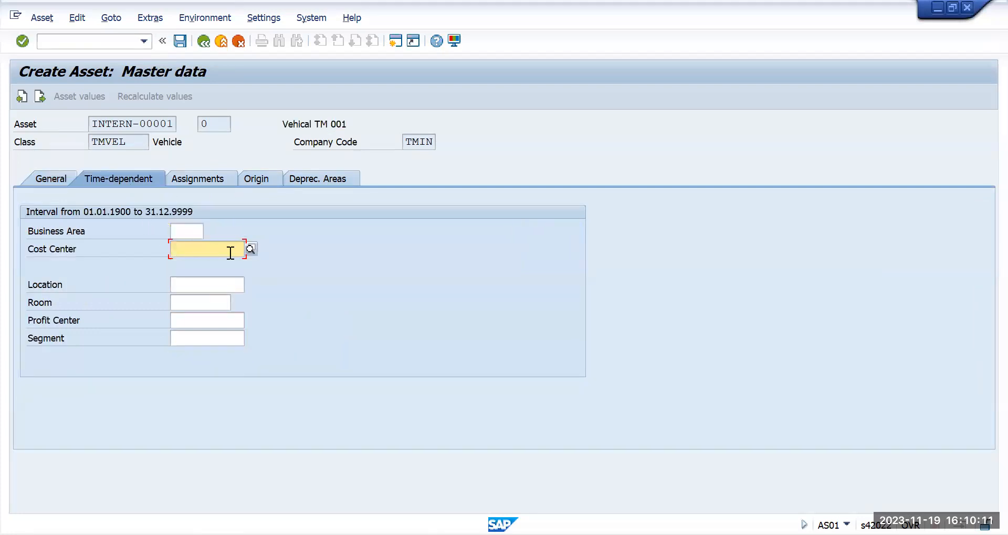
left_click(251, 249)
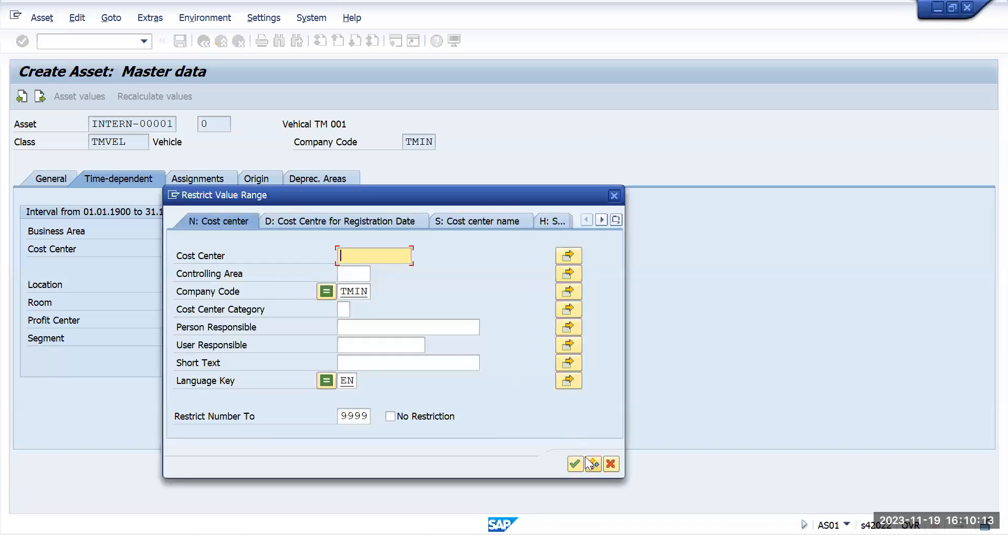
left_click(593, 465)
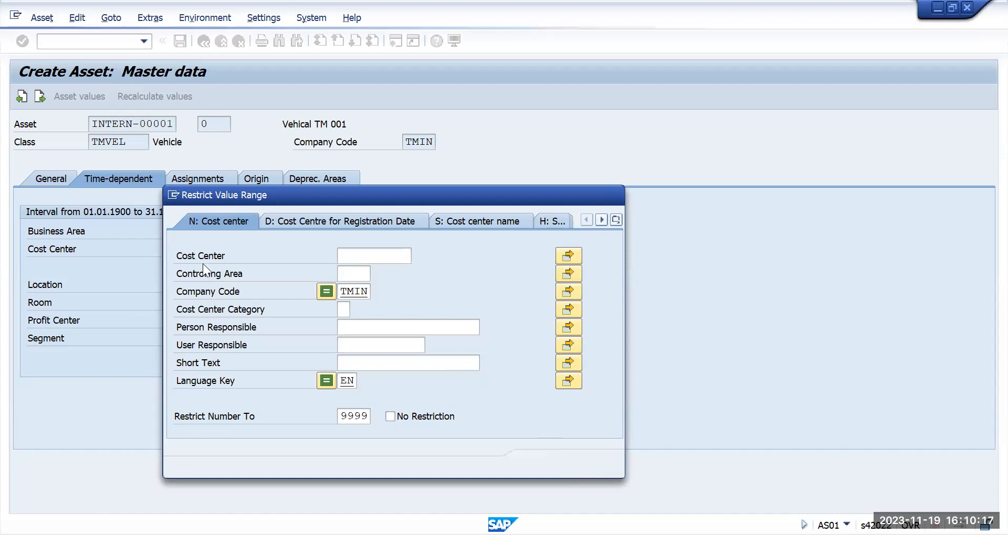
left_click(183, 251)
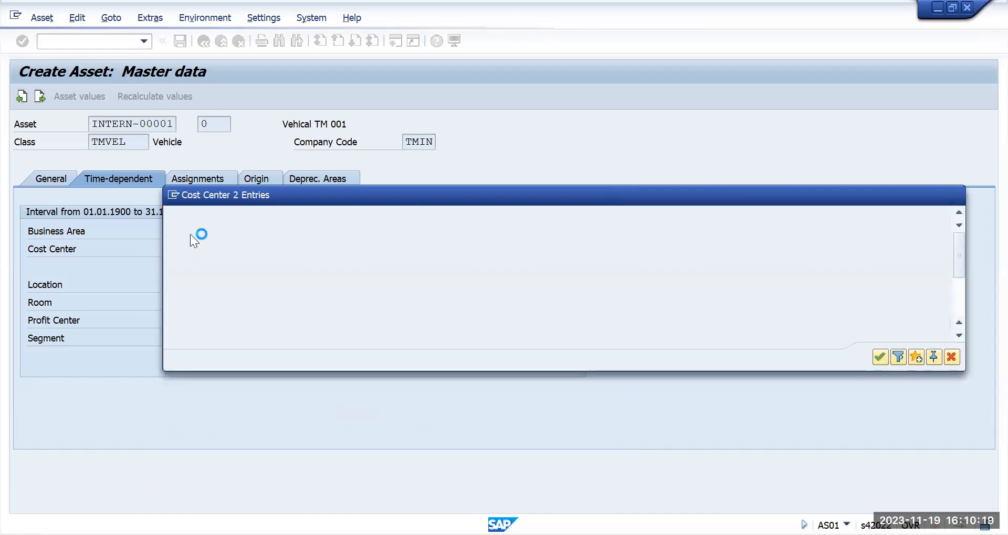
Step: Set the ordinary depreciation start date to 01.11.2023 for the book depreciation areas
left_click(296, 178)
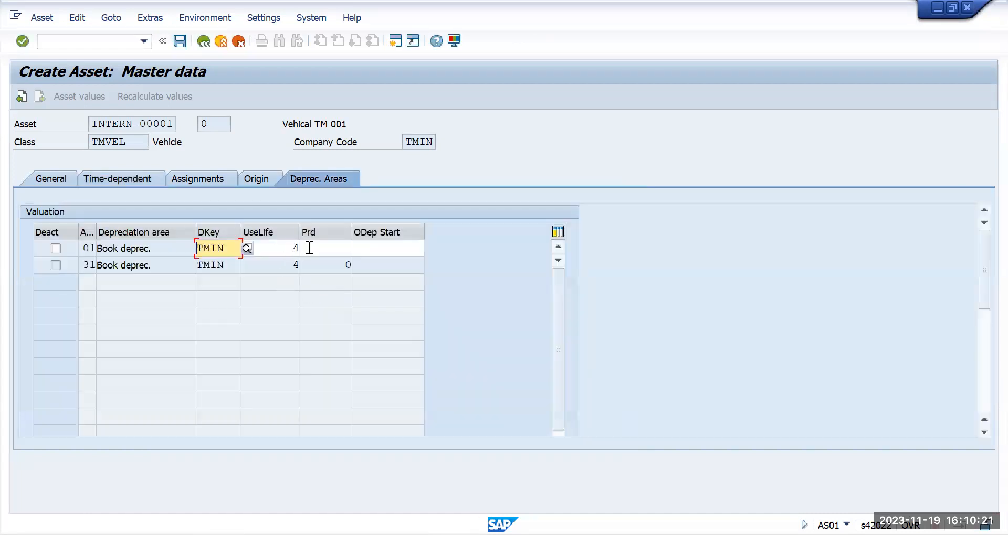
left_click(361, 247)
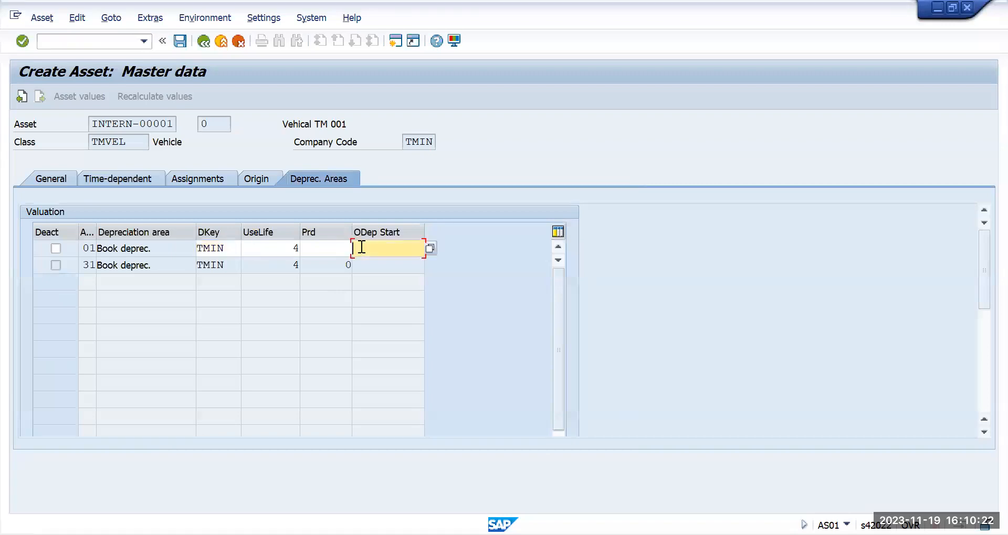
left_click(430, 249)
double_click(233, 292)
key("Return")
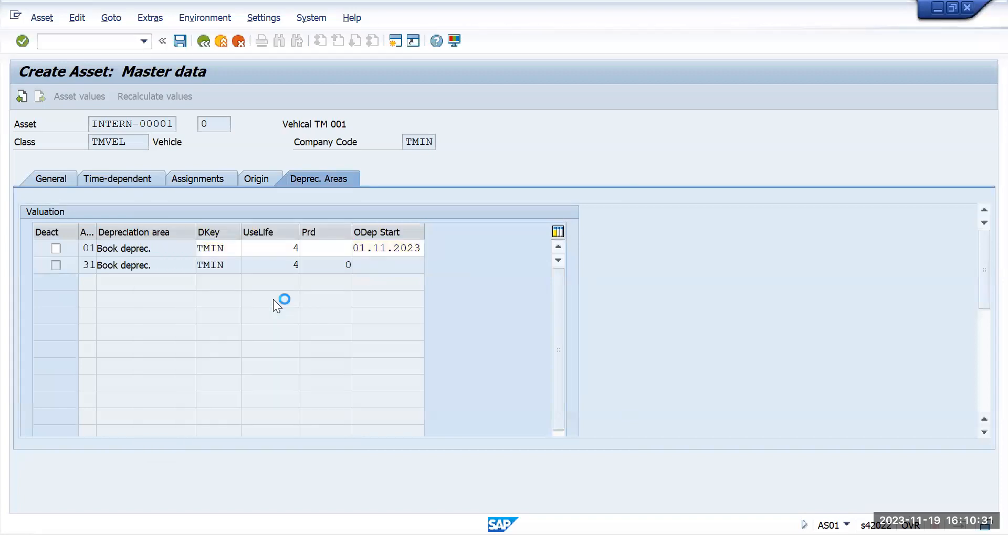
left_click(331, 340)
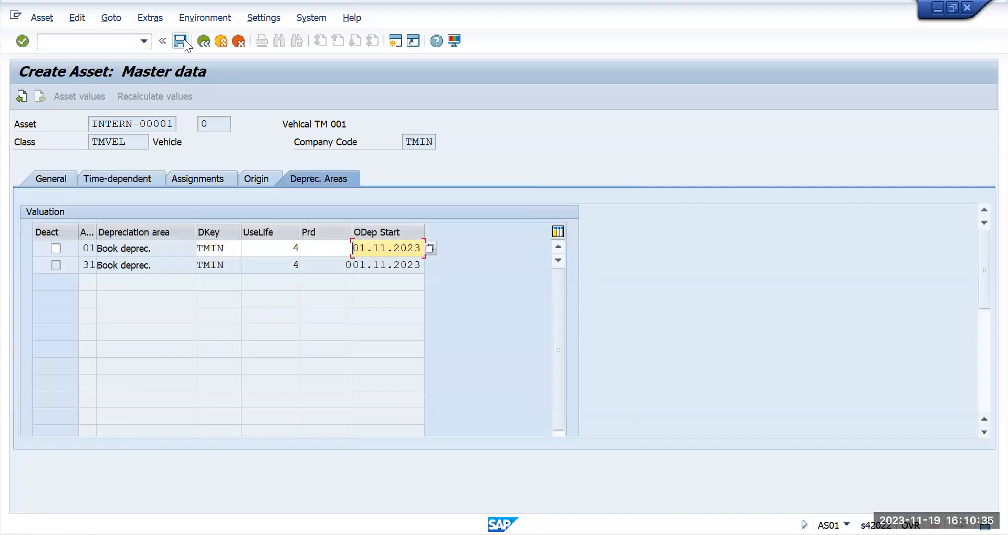
Step: Save the new asset and acknowledge the save messages
left_click(184, 45)
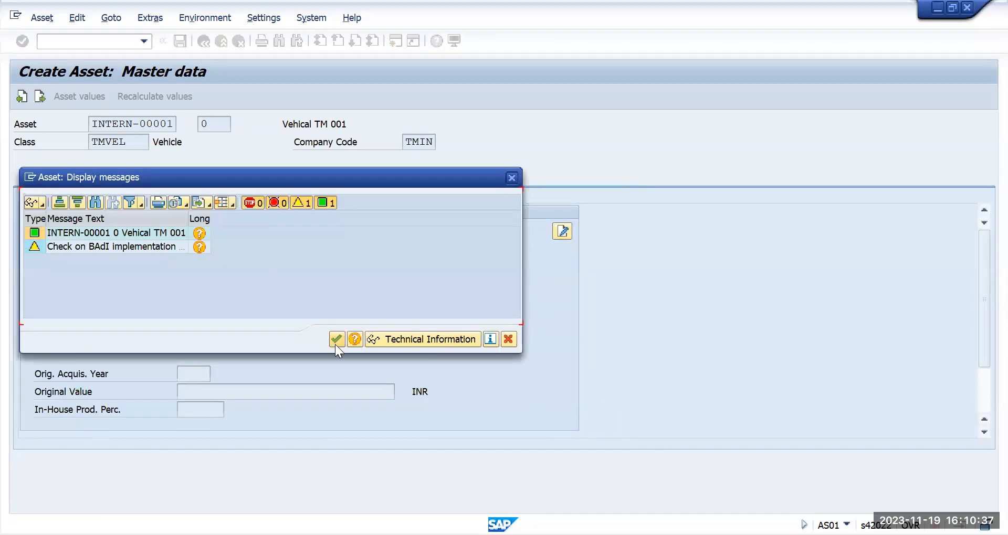
left_click(335, 342)
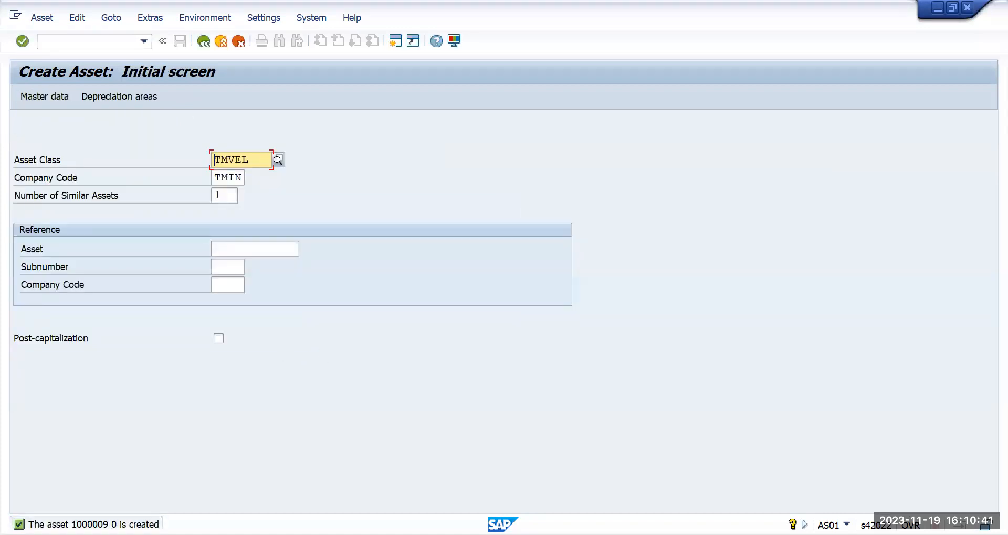
key("Return")
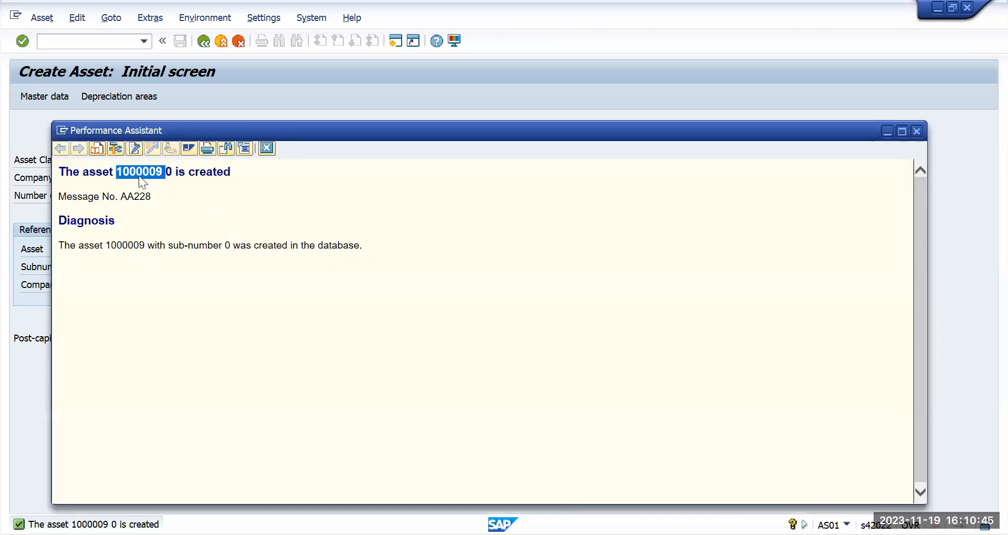
left_click(266, 148)
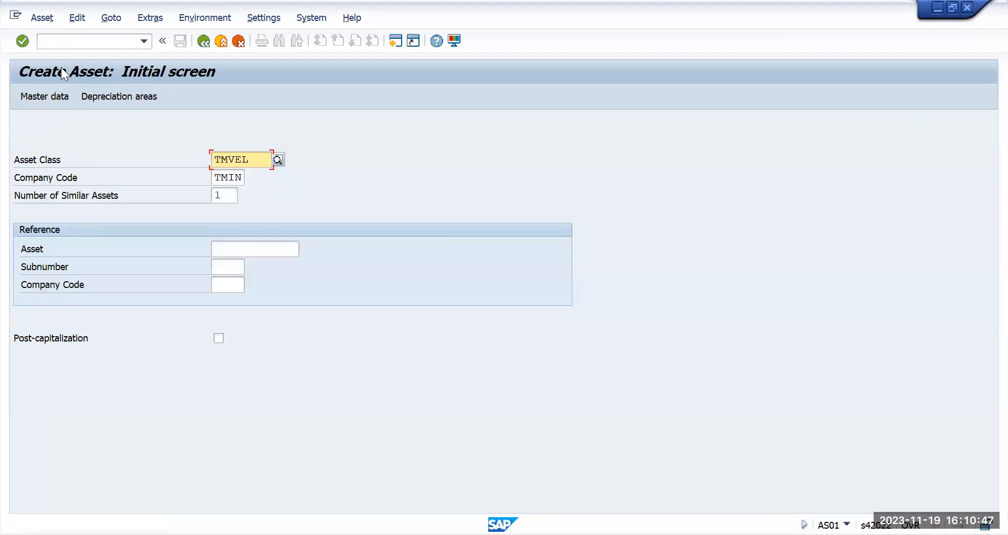
Step: Leave the asset creation and open the Asset Explorer with AW01N for the new asset
left_click(66, 39)
type("/")
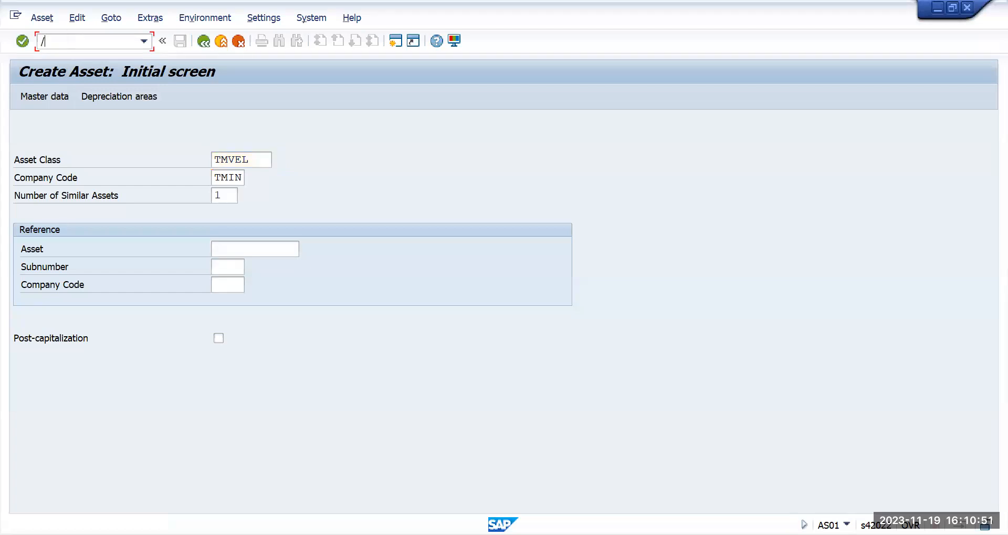
type("n")
key("Return")
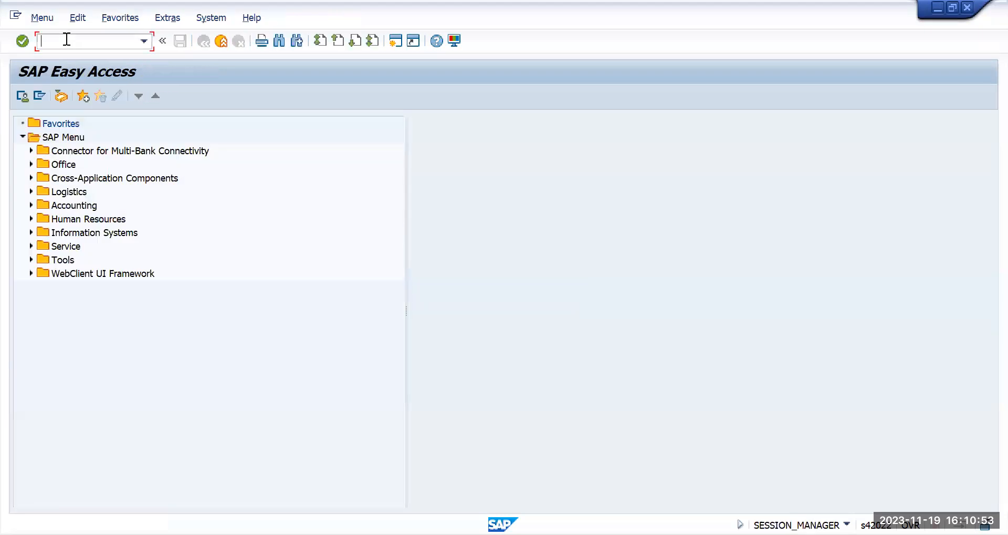
type("aw01n")
key("Return")
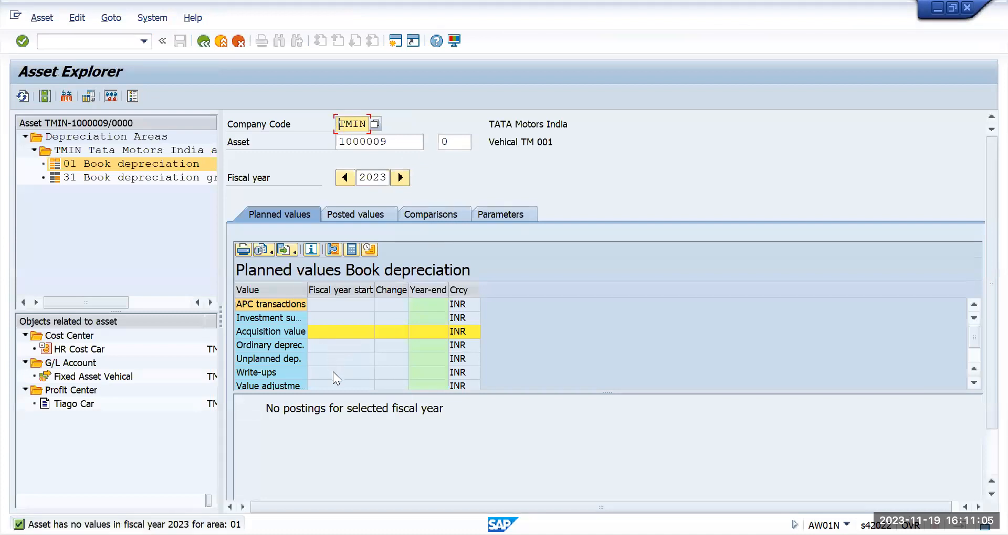
Step: Review the planned values columns for depreciation areas 01 and 31 of the asset
left_click(352, 291)
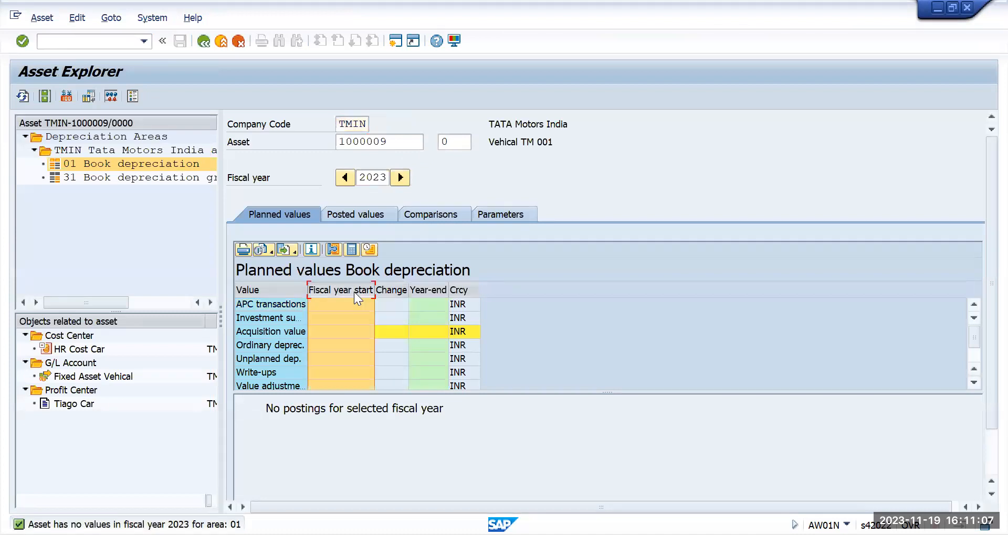
left_click(391, 291)
left_click(446, 290)
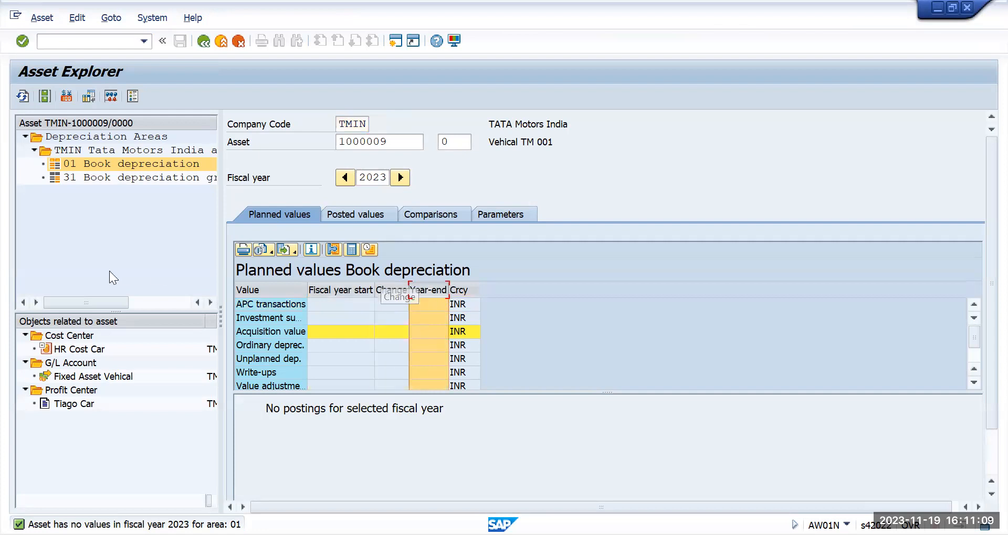
left_click(128, 178)
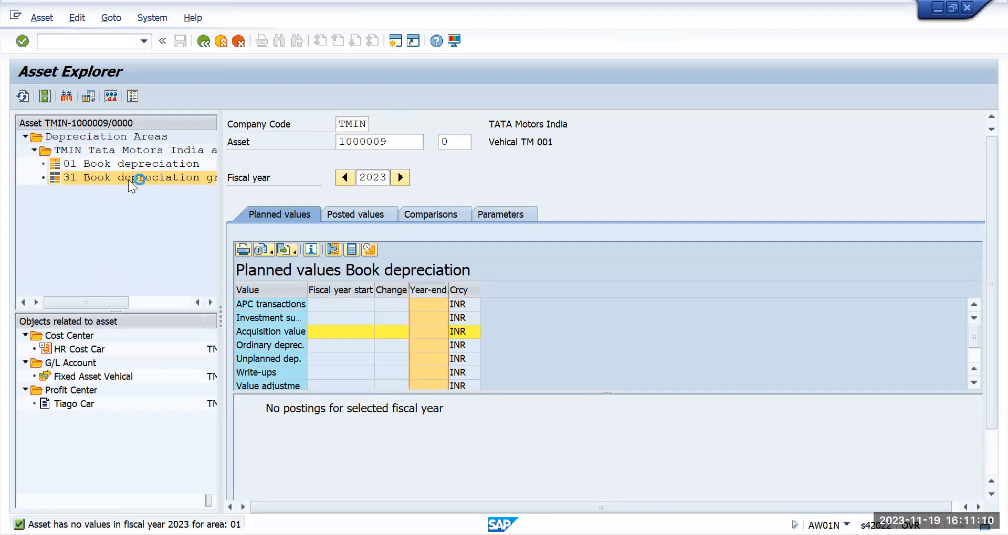
left_click(155, 165)
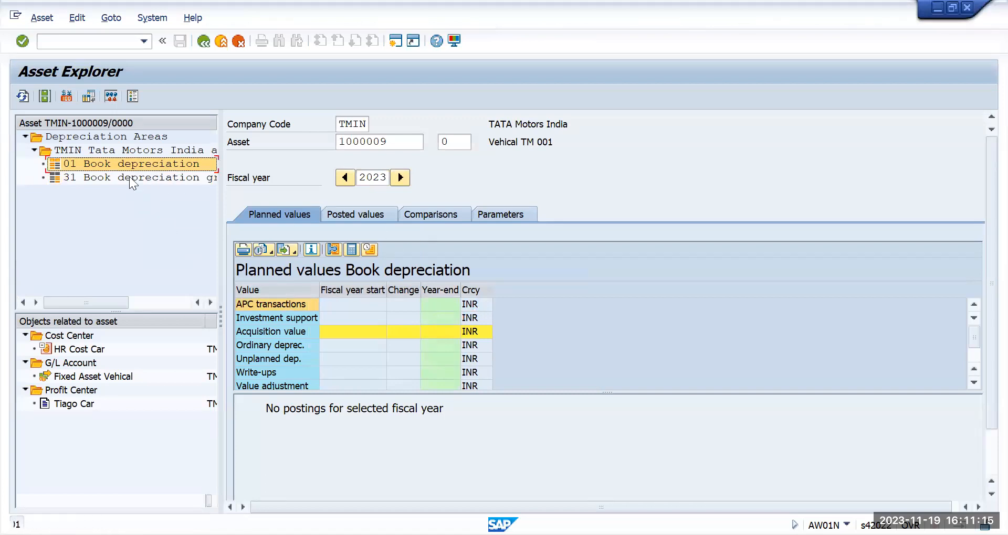
left_click(129, 177)
left_click(134, 166)
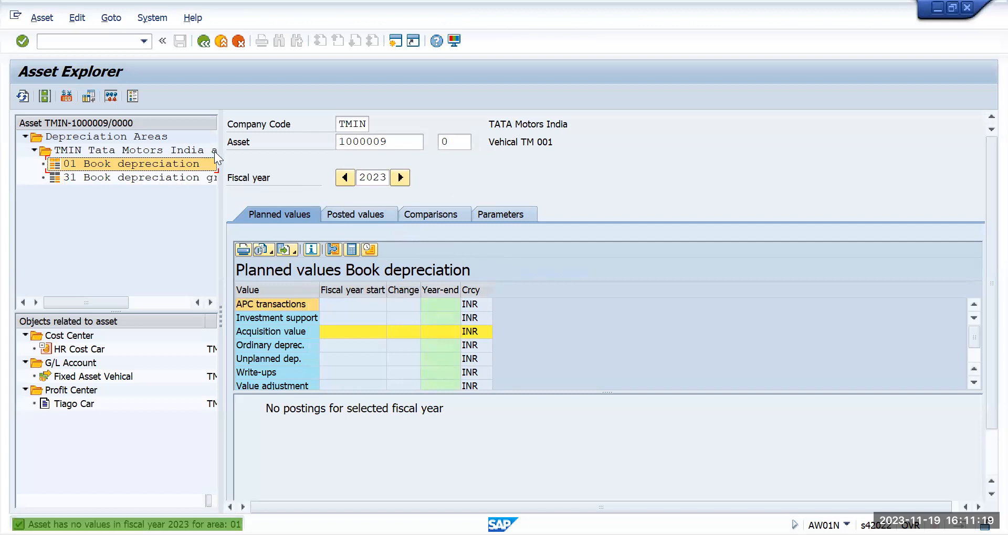
Step: Leave the Asset Explorer and start transaction F-90 for acquisition from purchase with vendor
left_click(63, 44)
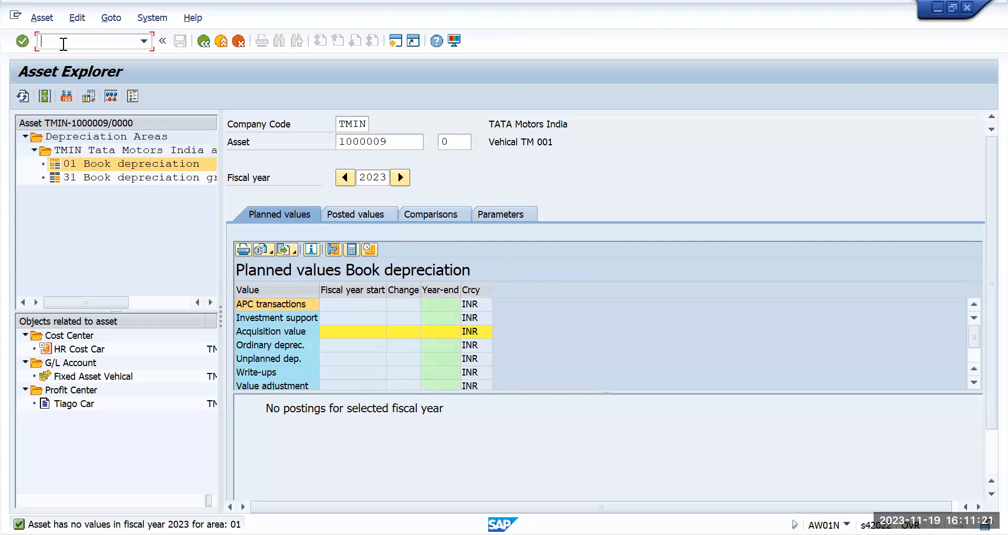
type("/n")
key("Return")
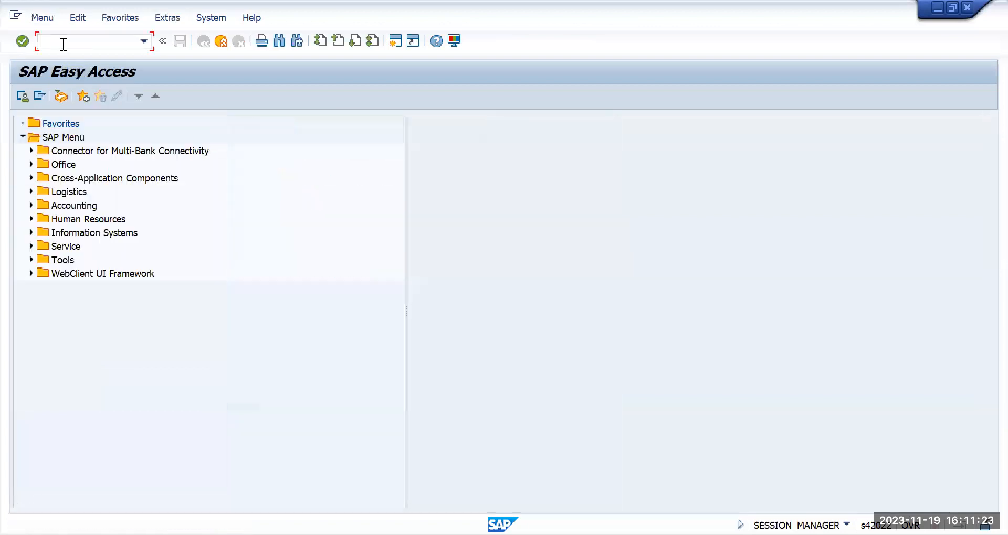
type("f-90")
key("Return")
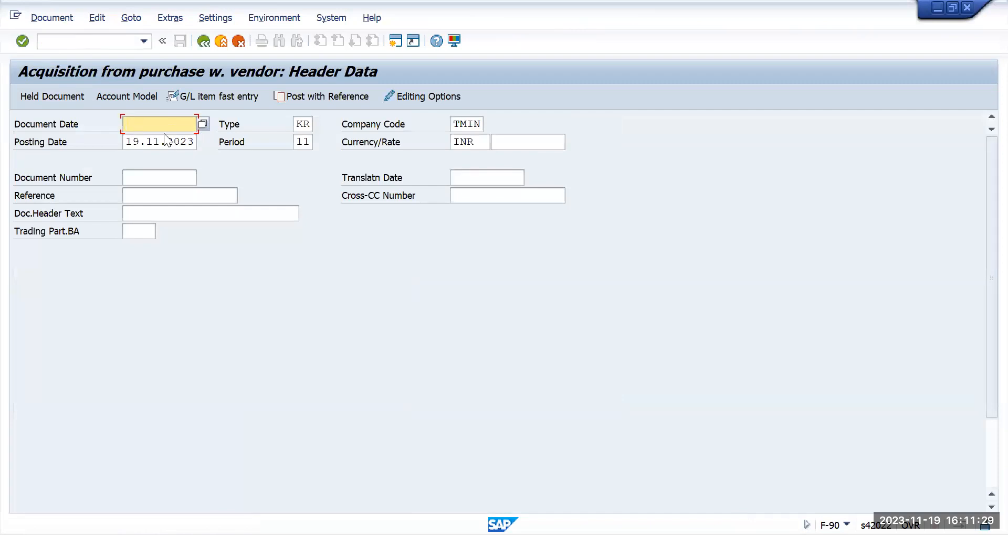
Step: Set the document date to 19.11.2023 in the header data
key("Tab")
key("ctrl+c")
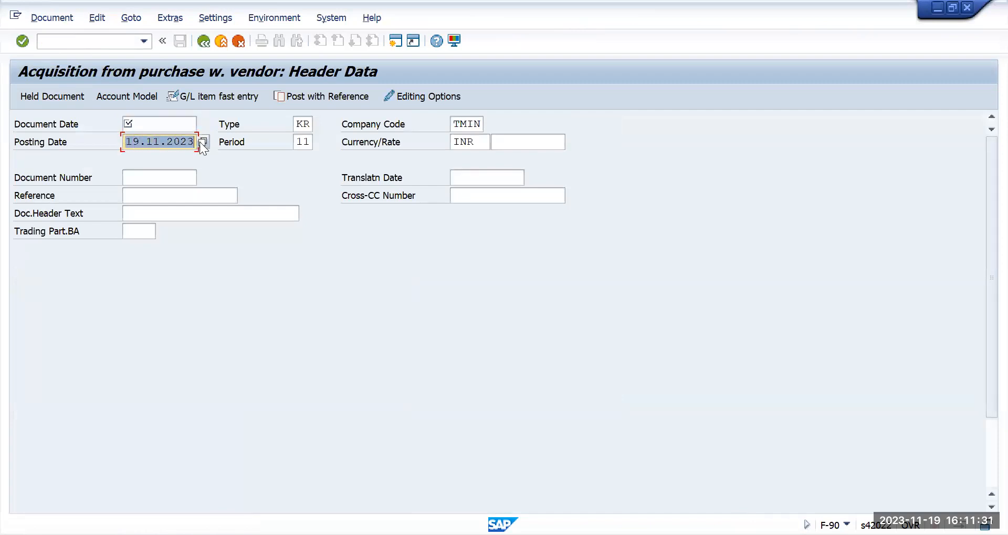
left_click(171, 126)
key("ctrl+v")
left_click(307, 124)
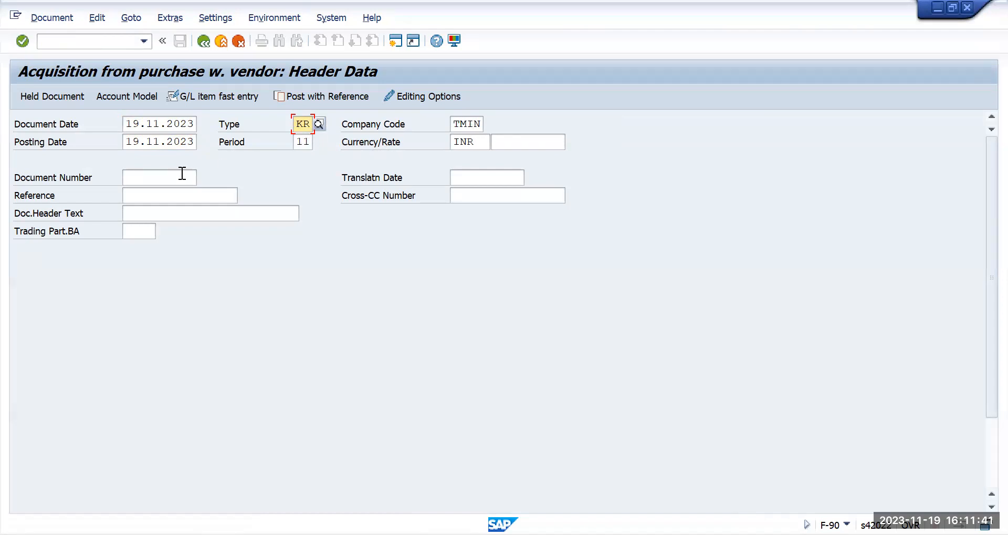
Step: Enter Asset 001 as the reference in the header data
left_click(159, 195)
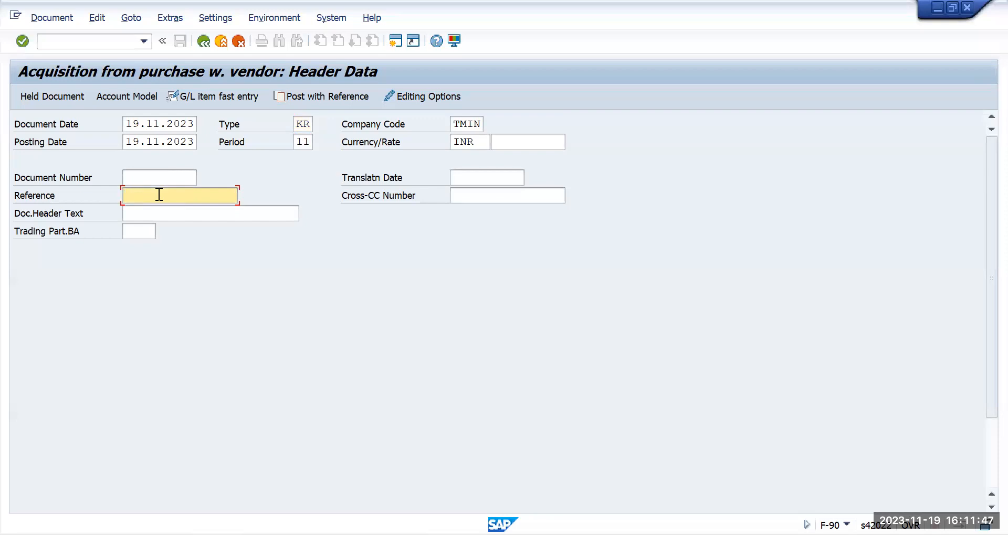
type("Asset")
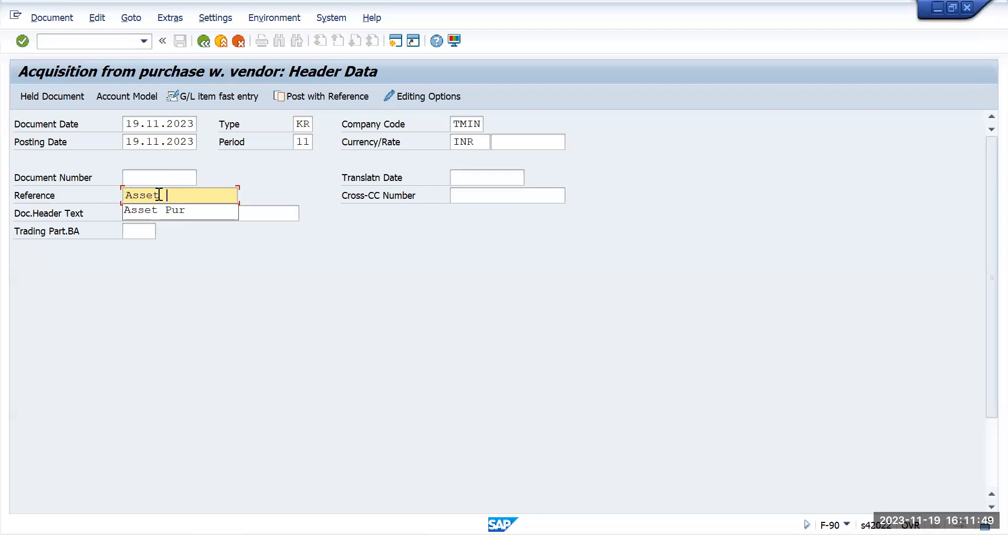
type(" 001")
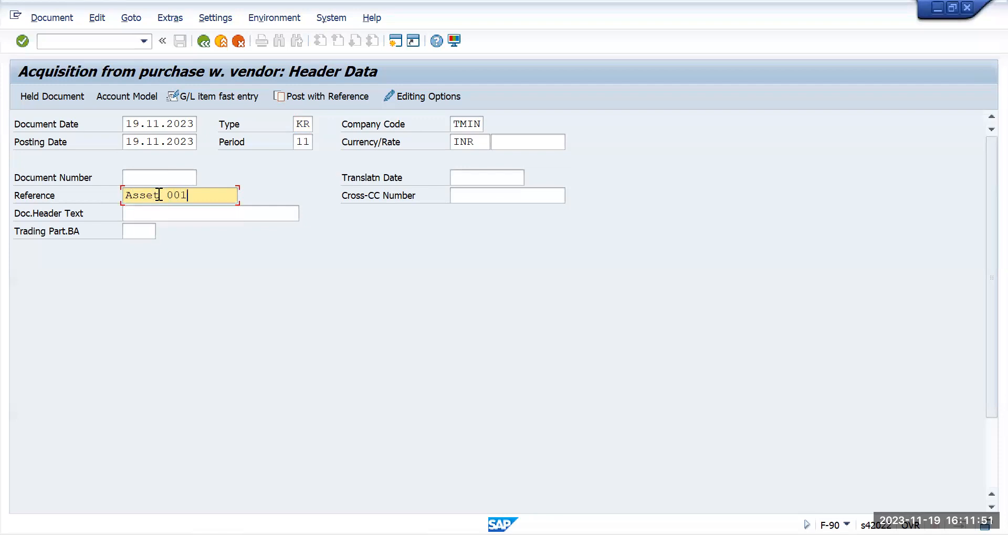
scroll(178, 251, "down", 3)
scroll(178, 258, "down", 2)
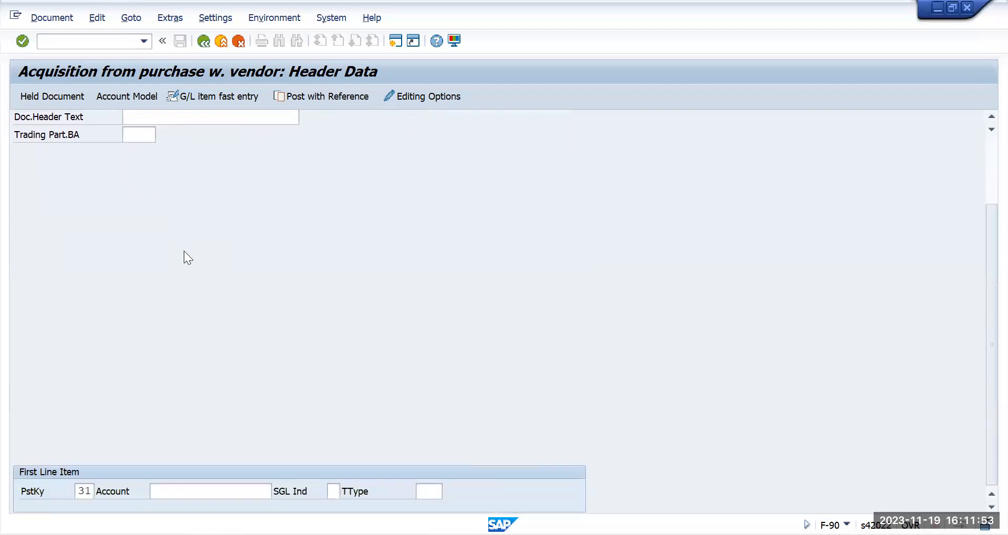
Step: Select the vendor Intel Core from the supplier search as the first line item account for company code TMIN
left_click(200, 490)
left_click(277, 492)
left_click(568, 522)
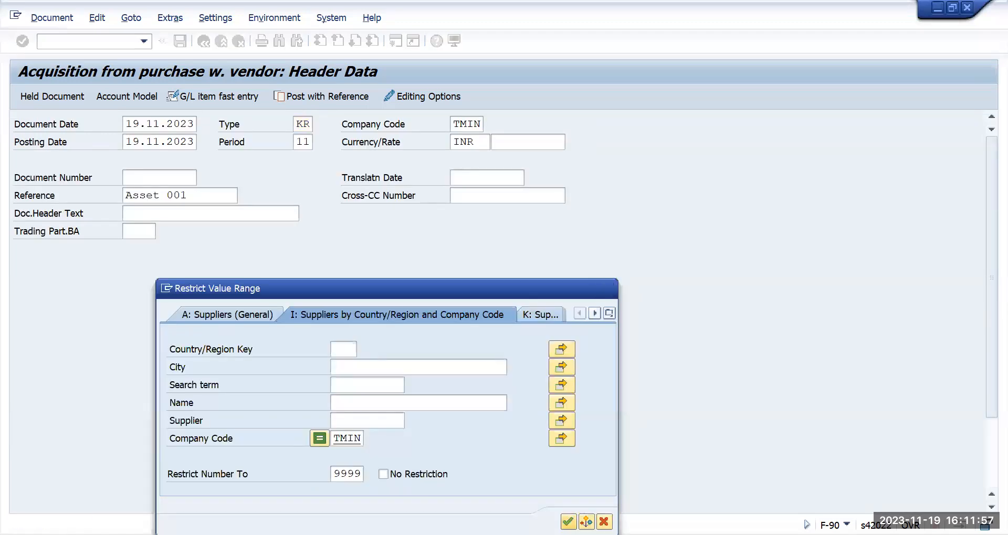
double_click(277, 415)
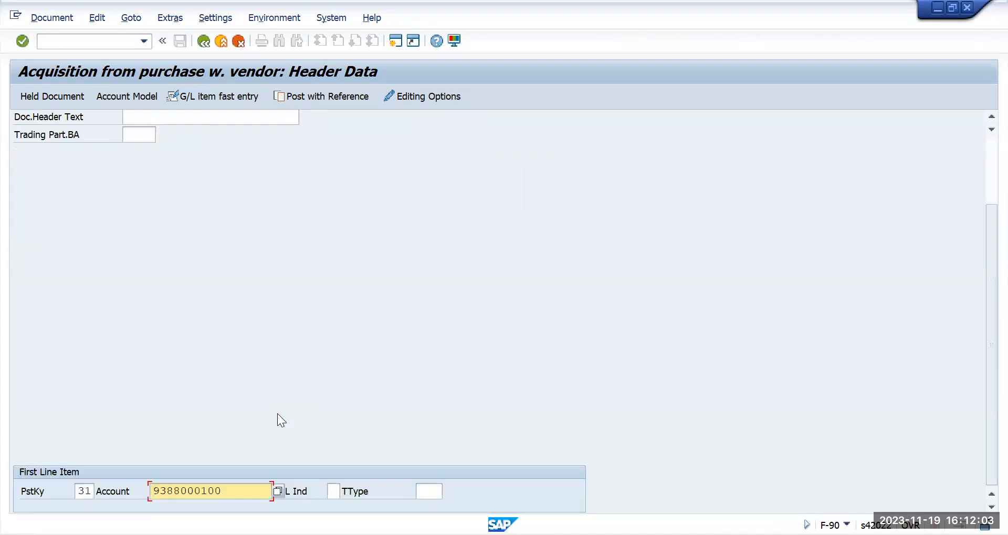
key("Return")
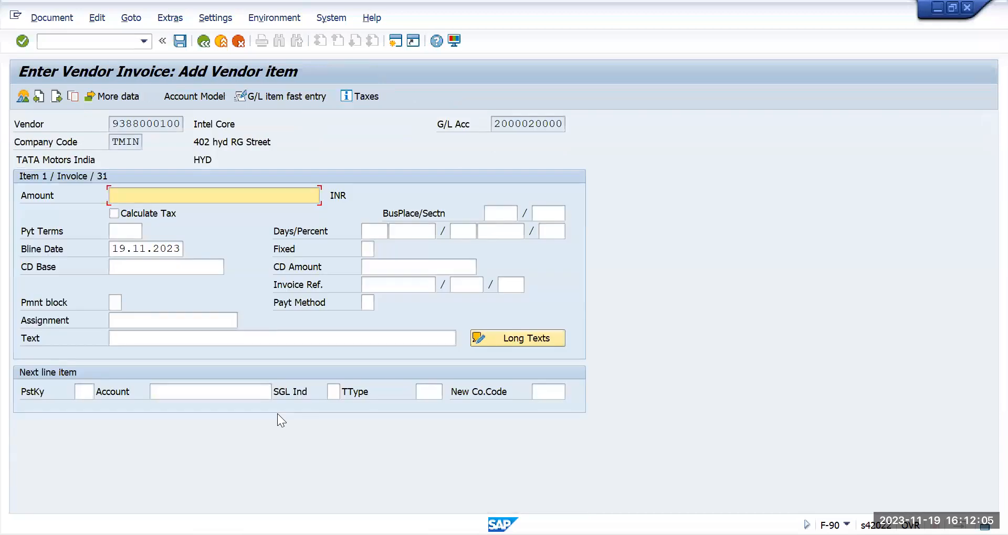
Step: Enter 40000 as the vendor invoice amount and posting key 70 for the next line item
type("40000")
left_click(83, 391)
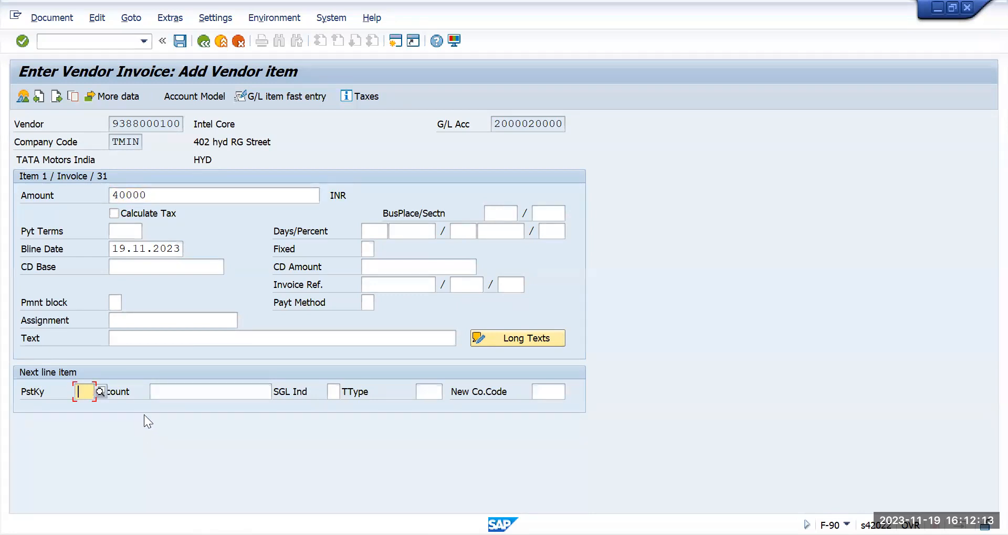
type("70")
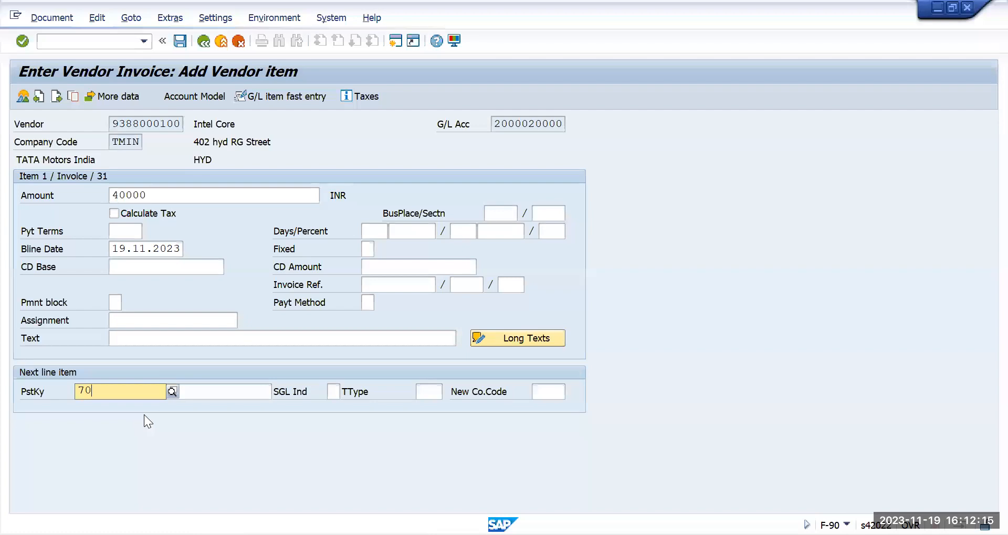
left_click(163, 426)
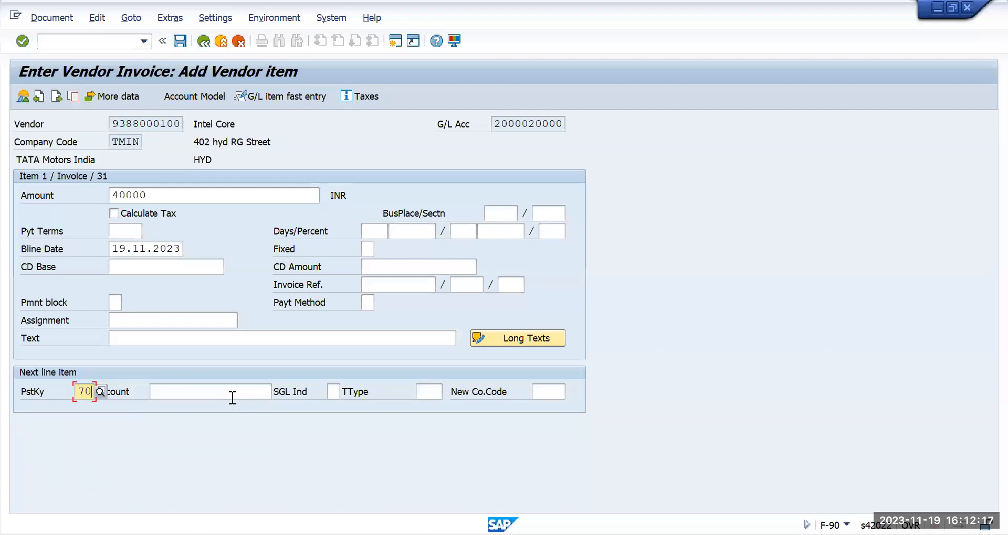
Step: Pick asset 1000009 VEHICAL TM 001 as the line item account and set transaction type 100
left_click(231, 395)
left_click(279, 391)
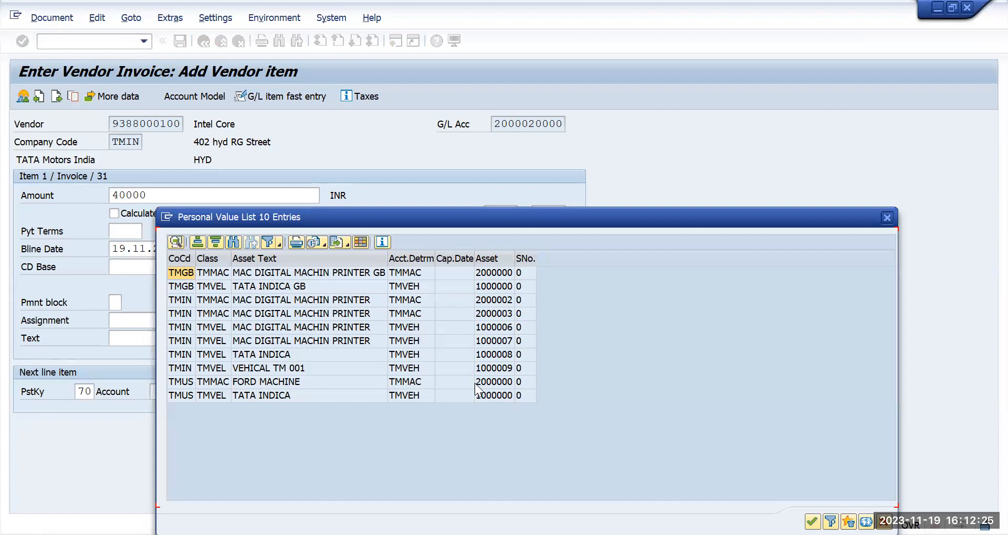
left_click(493, 370)
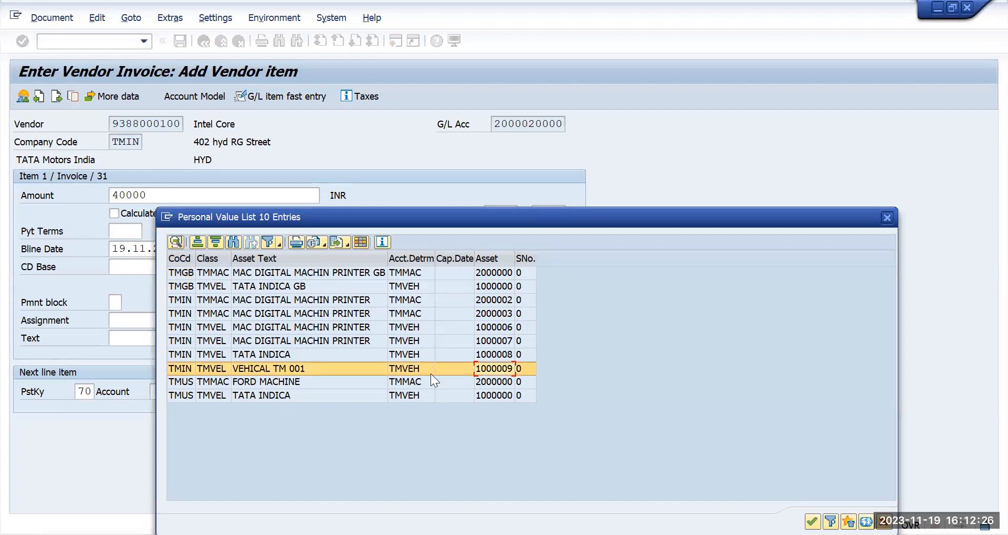
double_click(309, 372)
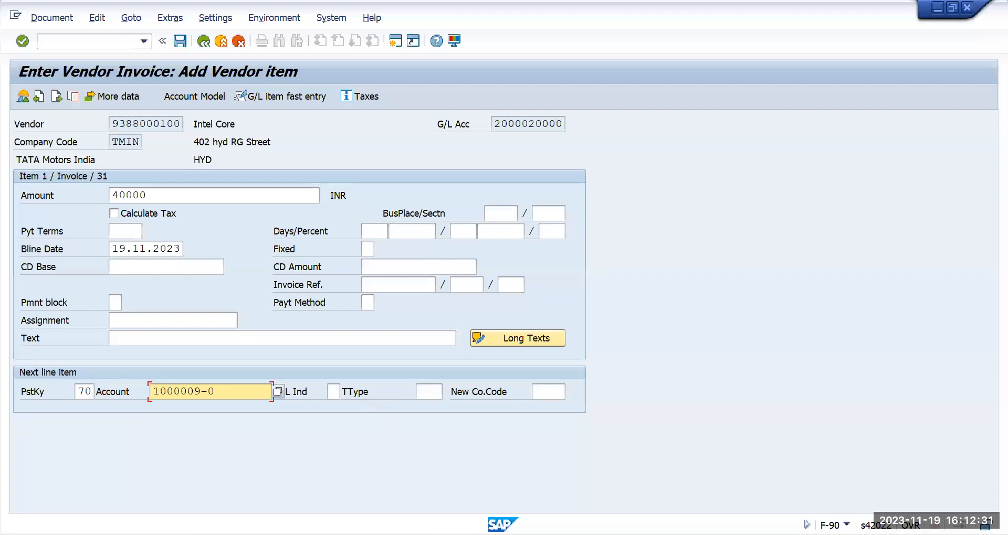
left_click(436, 389)
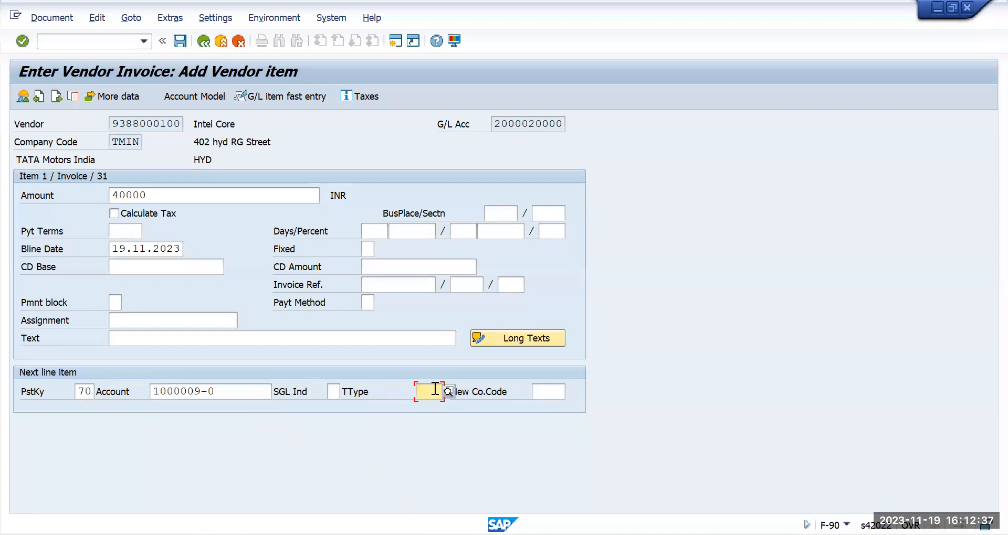
type("100")
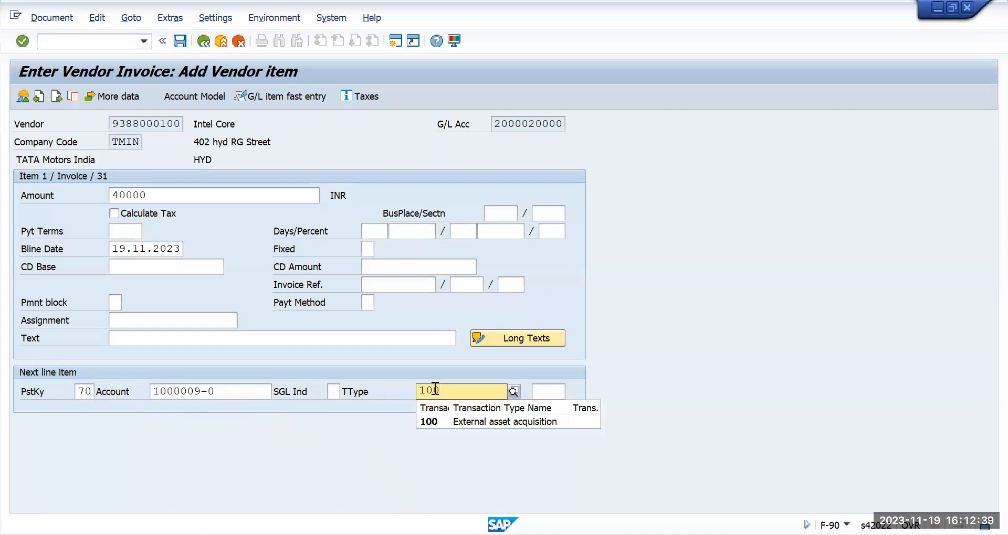
key("Return")
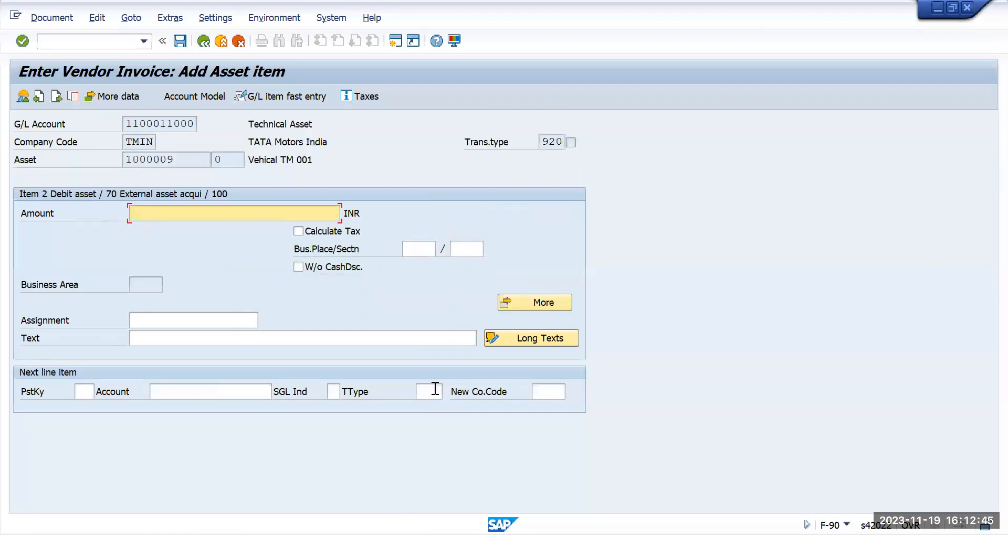
Step: Set the asset item amount to * so it takes over the open balance
type("1000")
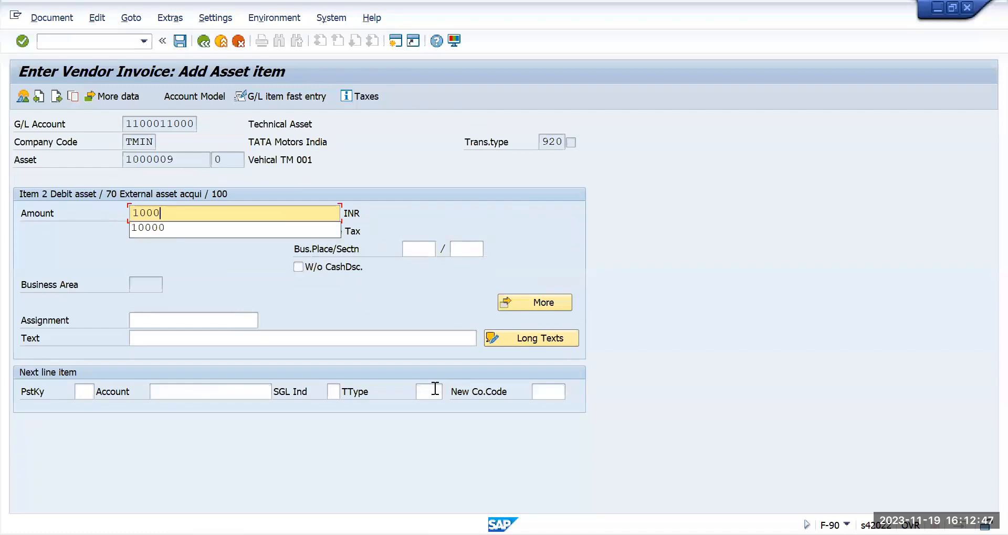
key("BackSpace")
key("BackSpace")
key("BackSpace")
key("BackSpace")
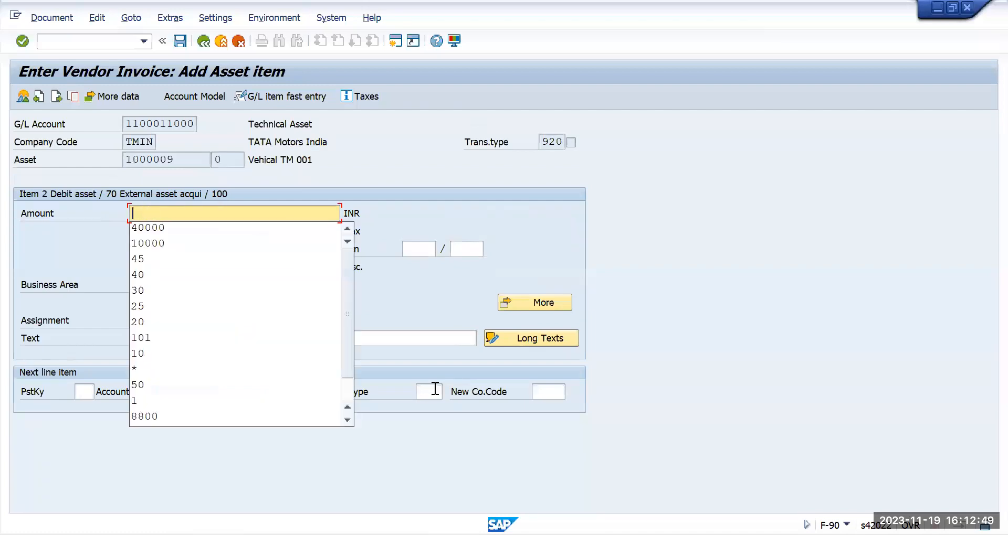
type("*")
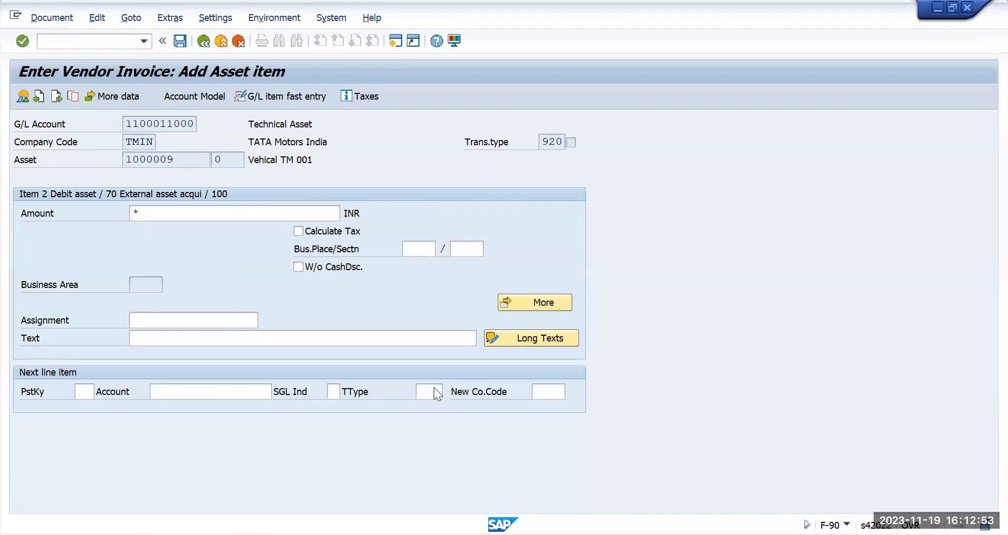
key("Return")
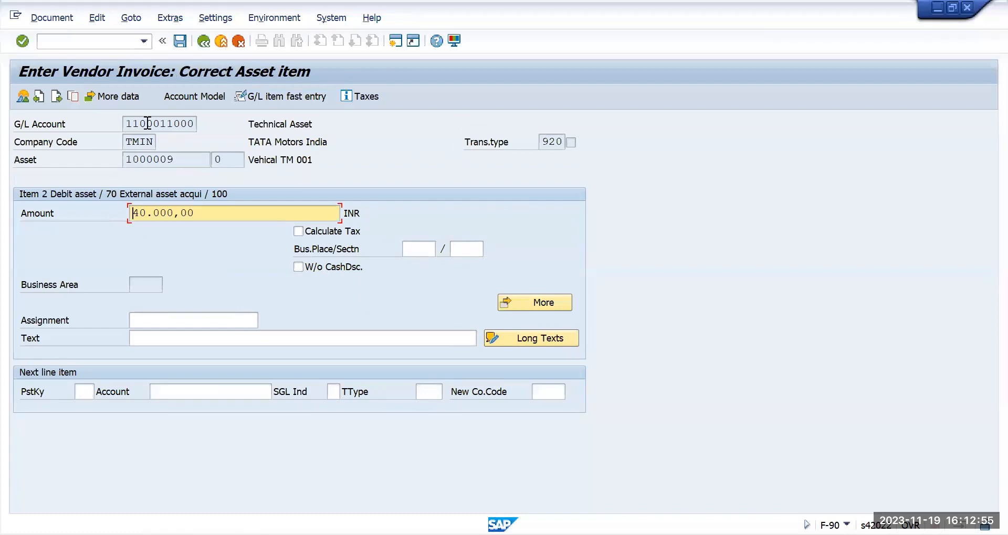
Step: Review the document overview and post the acquisition document
left_click(179, 42)
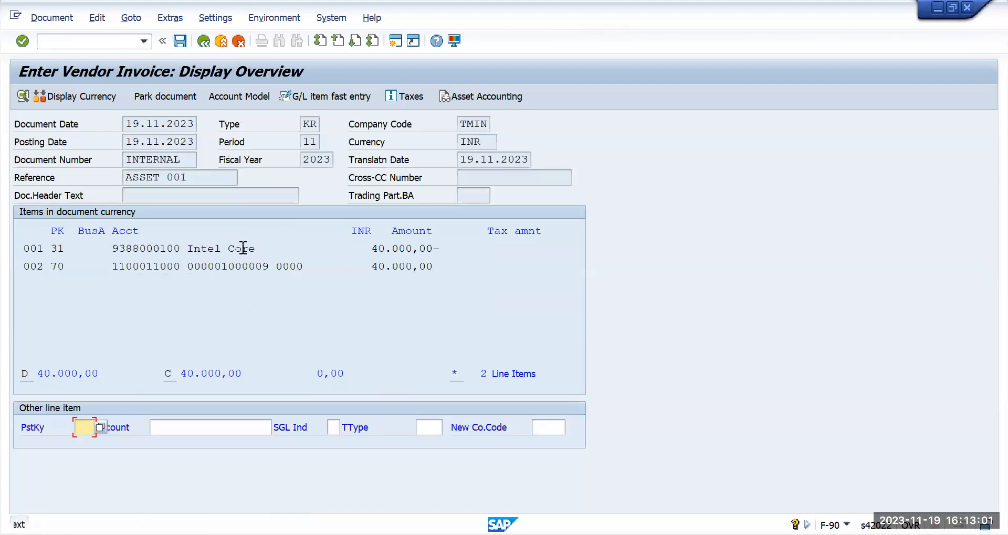
double_click(243, 248)
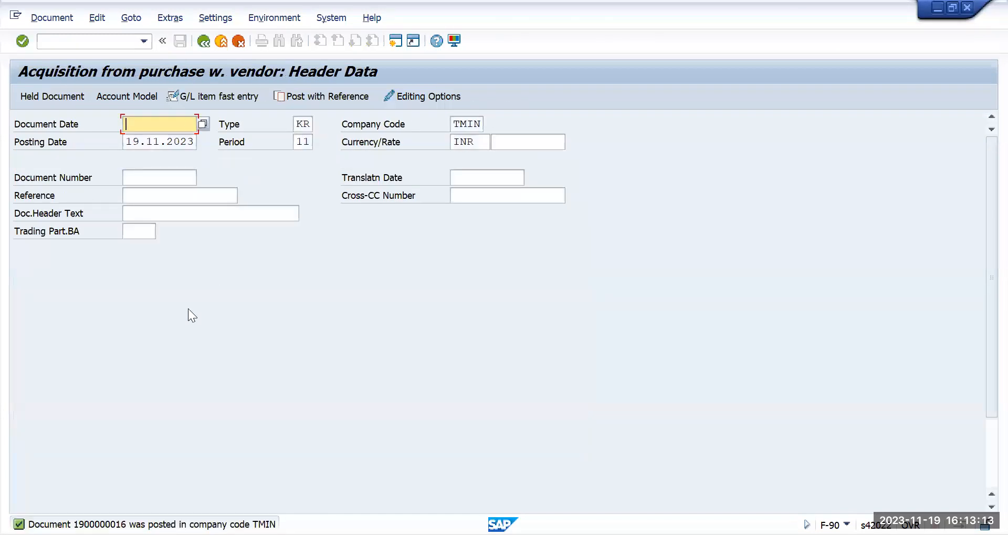
Step: Open the Asset Explorer with transaction AW01N for the acquired asset
left_click(89, 47)
type("/n")
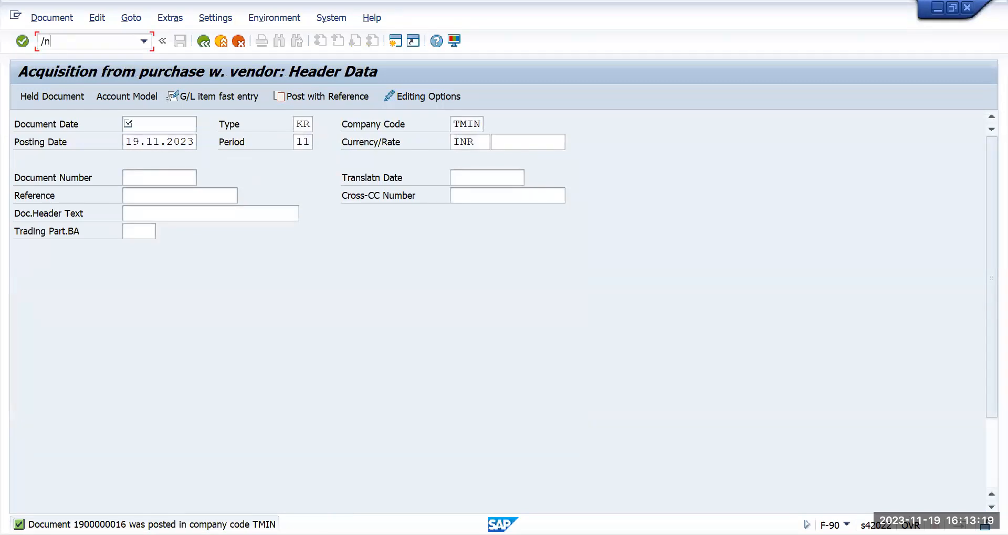
key("Return")
type("aw")
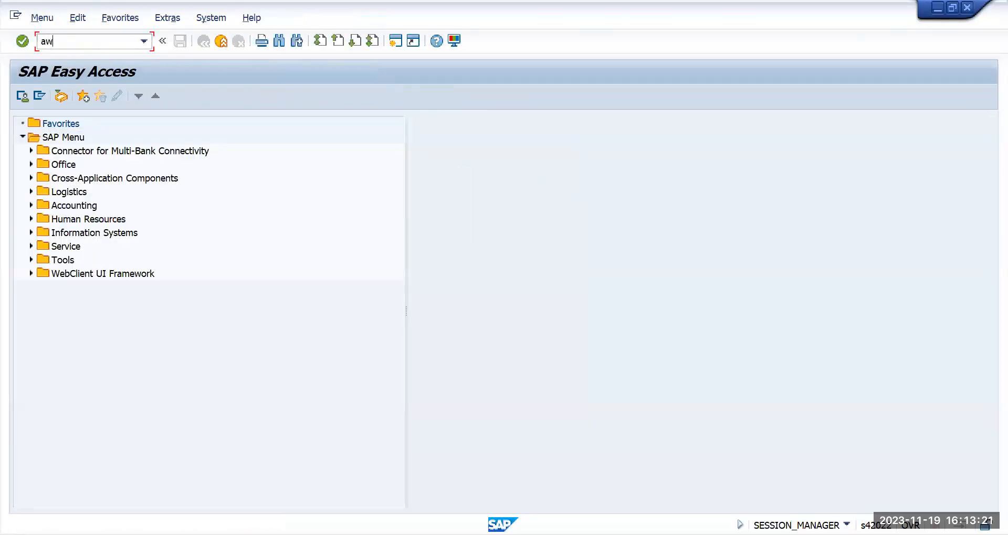
type("01n")
key("Return")
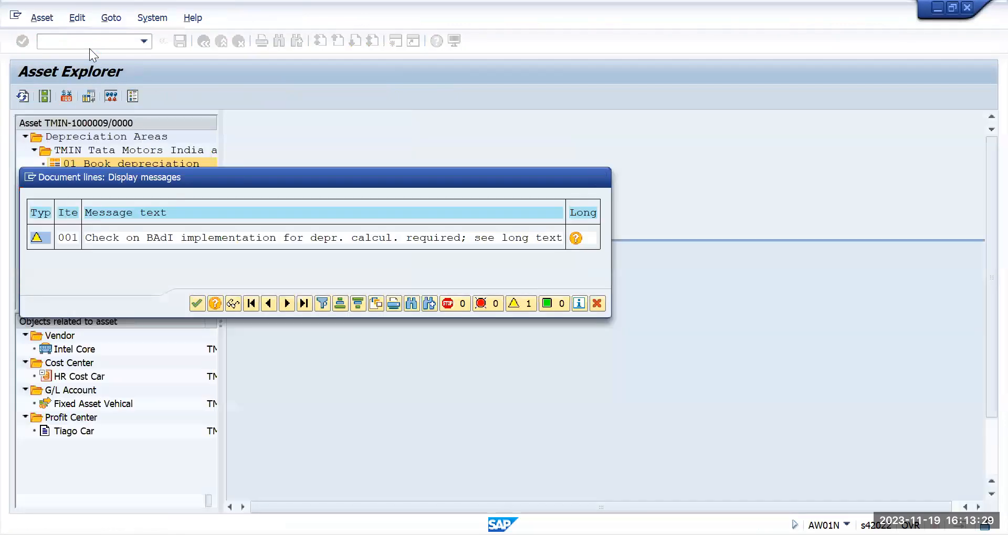
key("Return")
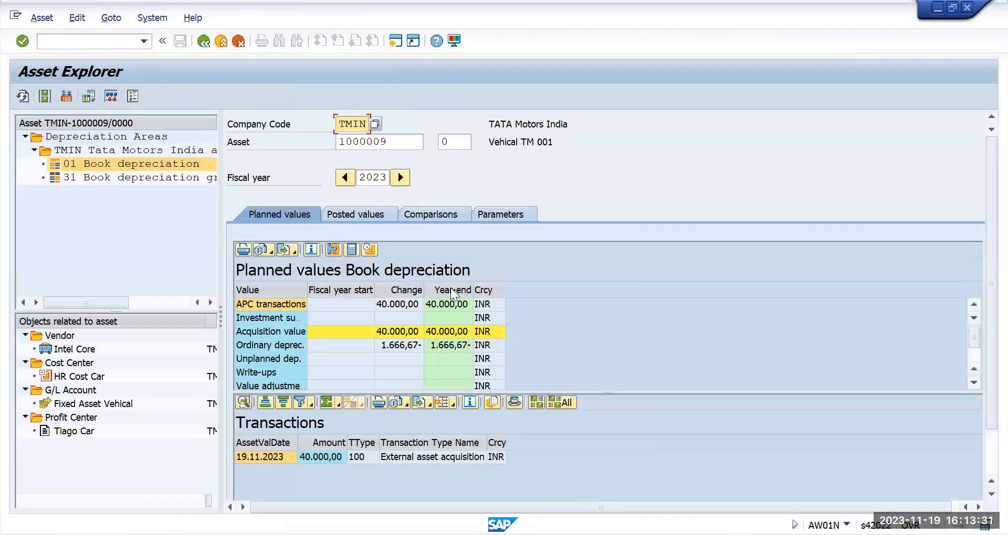
Step: Review the planned acquisition and ordinary depreciation values for depreciation areas 01 and 31
left_click(395, 306)
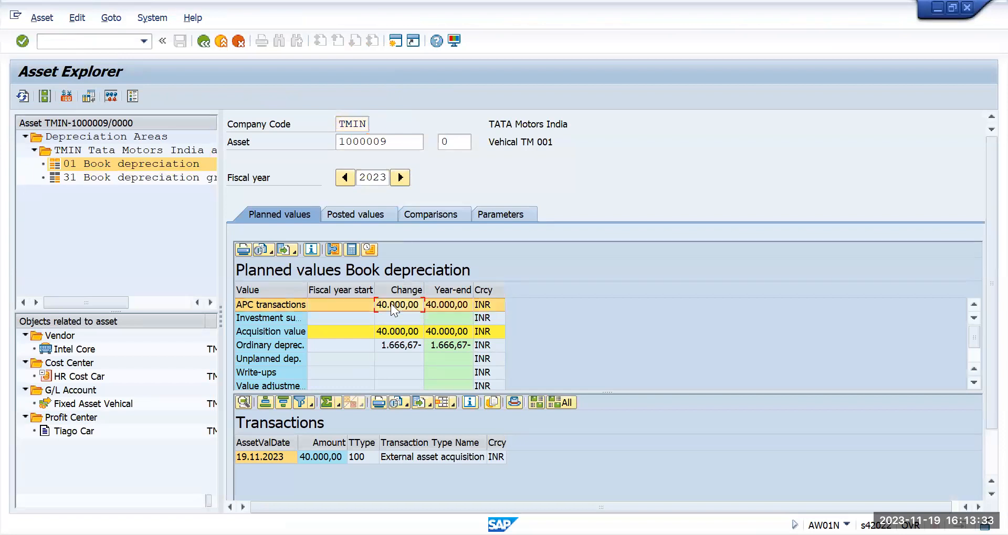
left_click(394, 344)
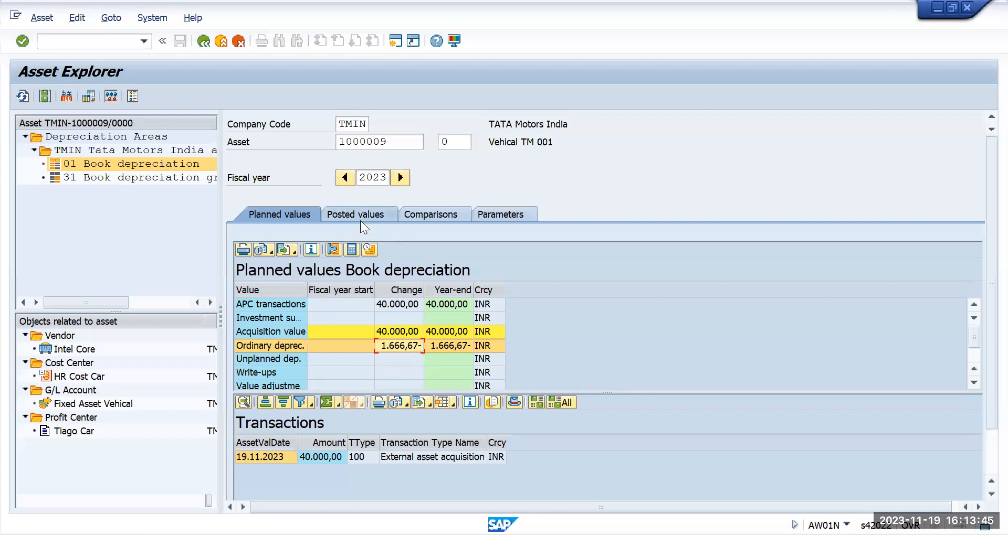
left_click(121, 179)
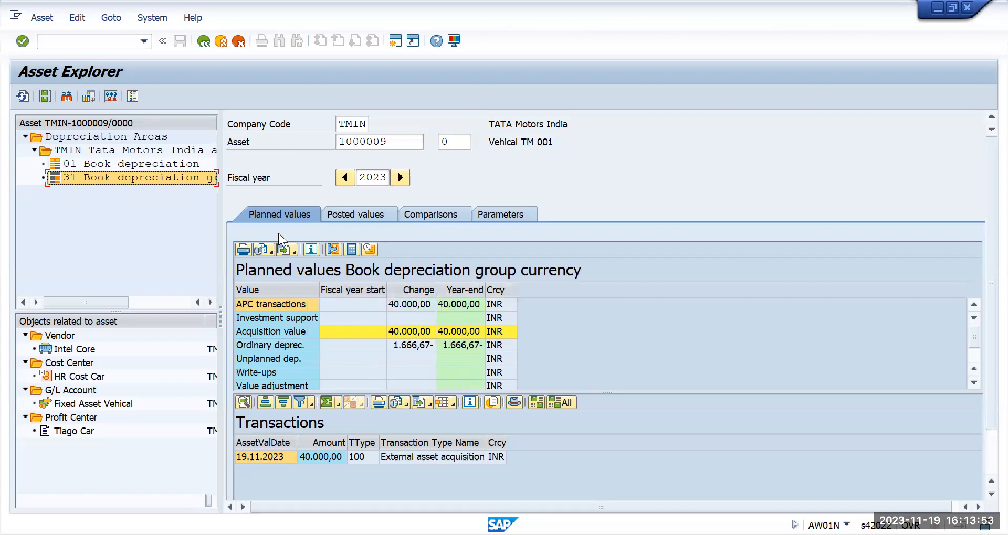
left_click(171, 165)
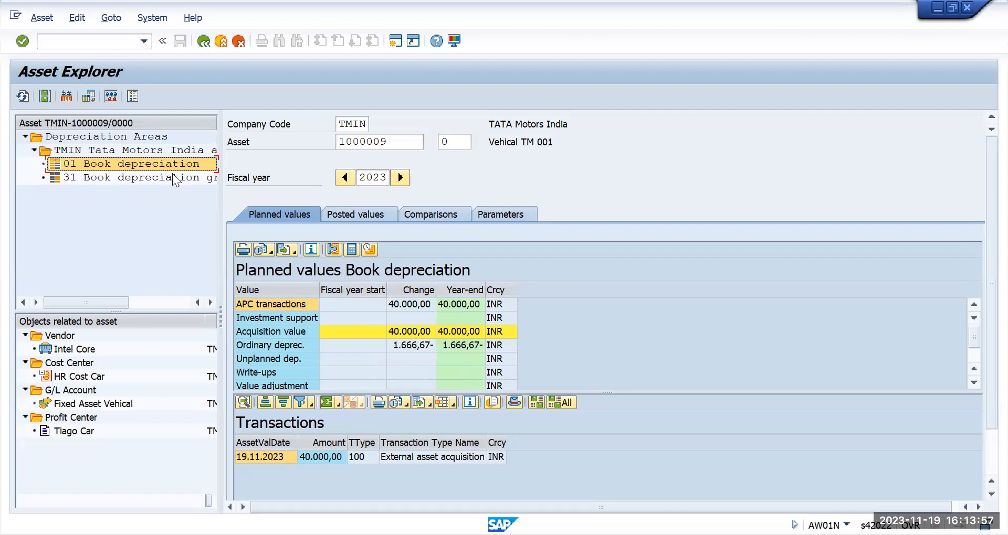
left_click(173, 177)
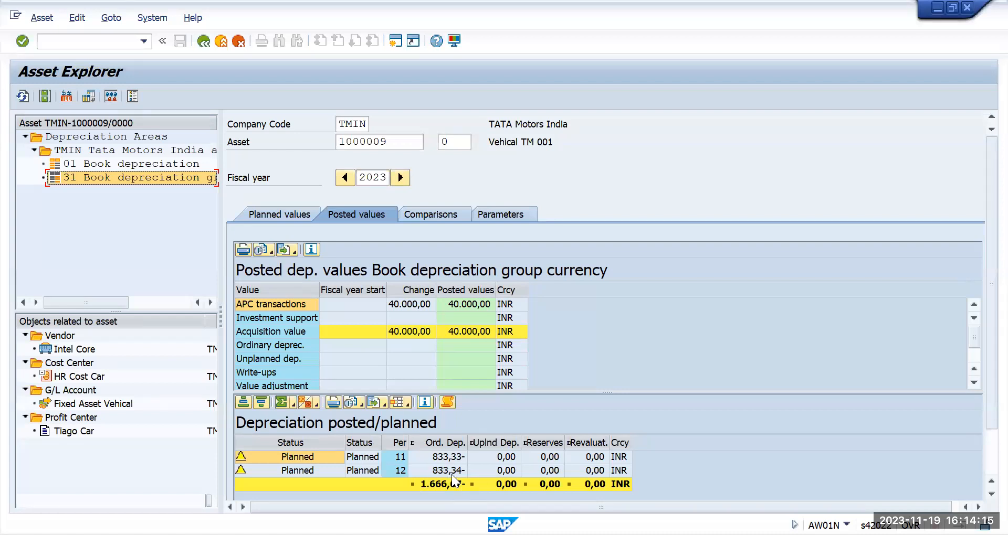
Step: Compare the yearly ordinary depreciation and net book values for 2023 to 2027 in area 31
left_click(434, 219)
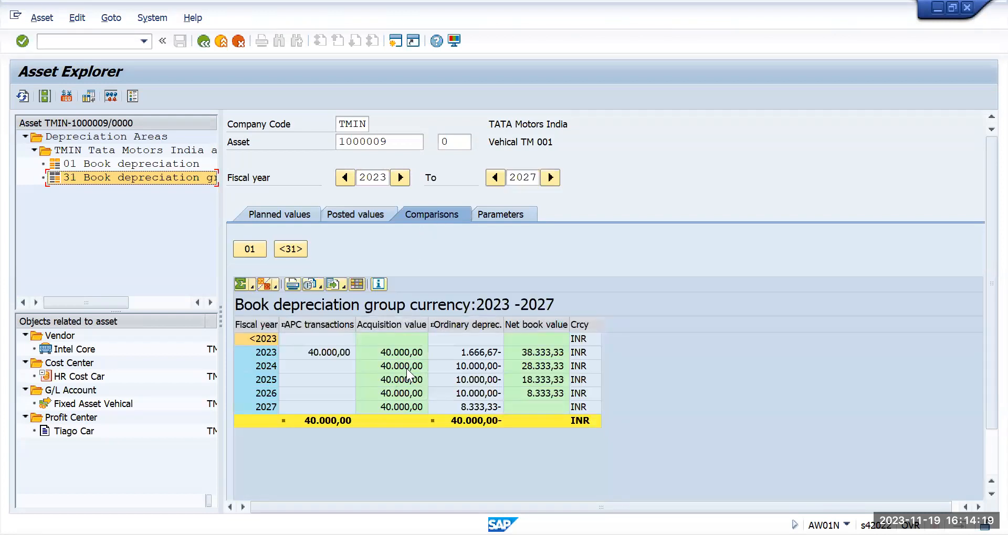
left_click(477, 353)
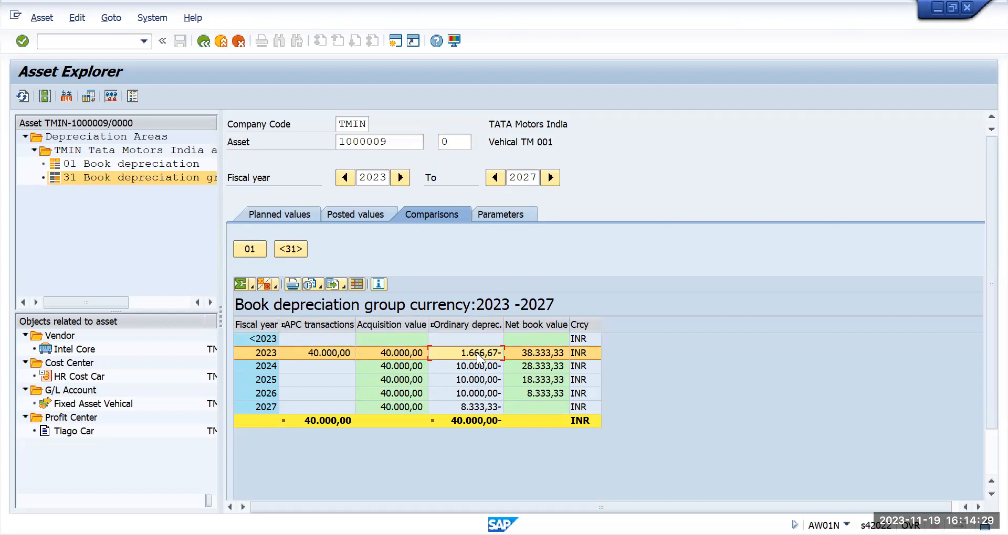
left_click(471, 407)
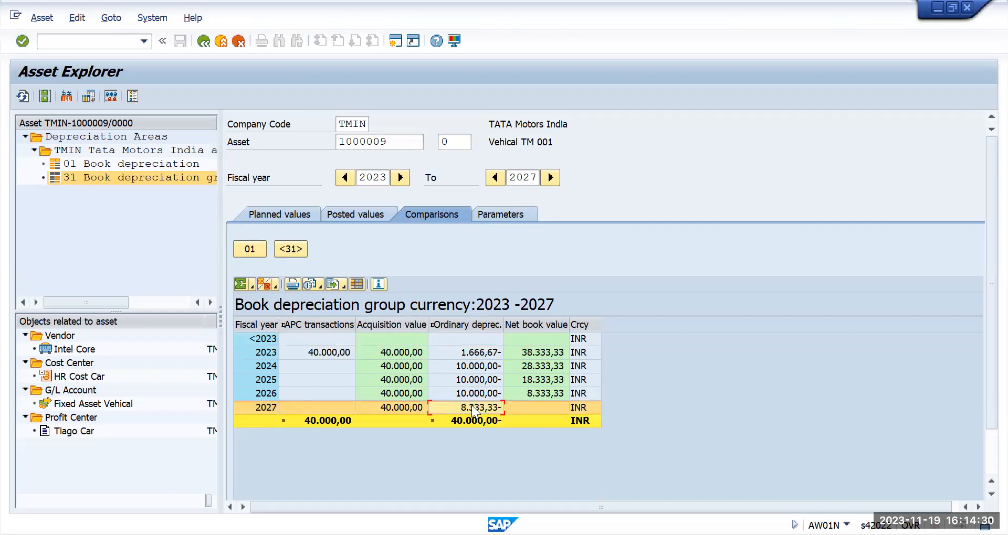
left_click(478, 370)
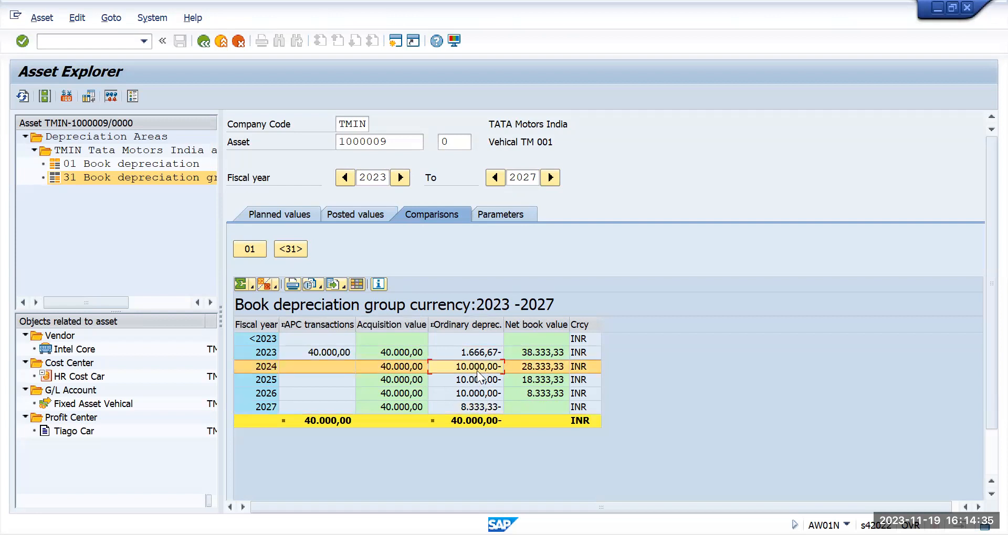
left_click(472, 381)
left_click(473, 393)
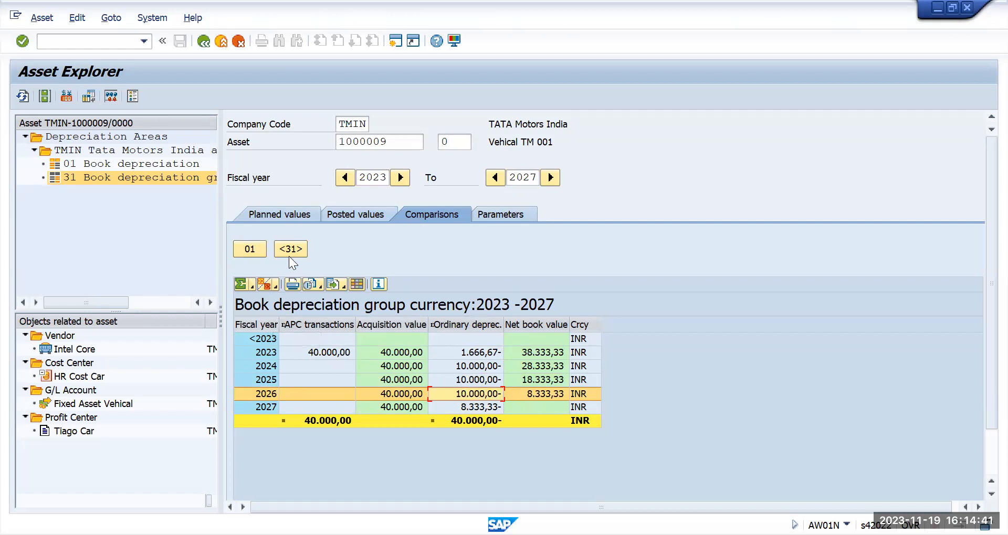
left_click(268, 210)
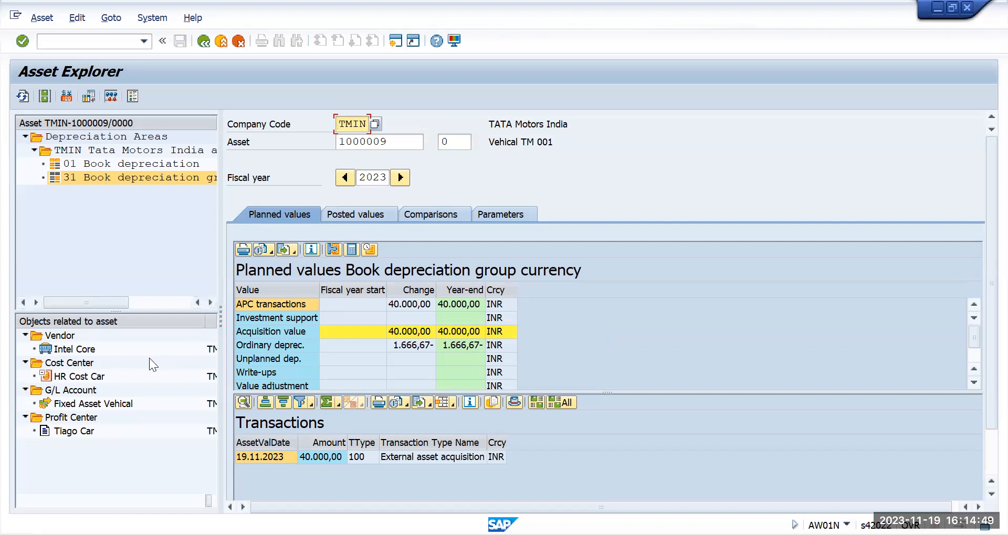
Step: Open the related HR Cost Car cost center and return to the Asset Explorer
double_click(97, 377)
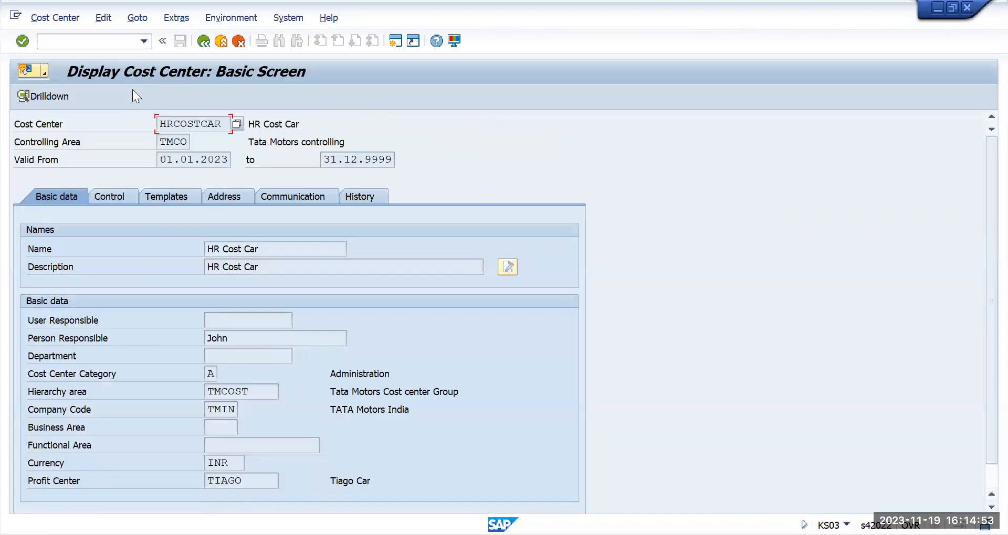
left_click(204, 42)
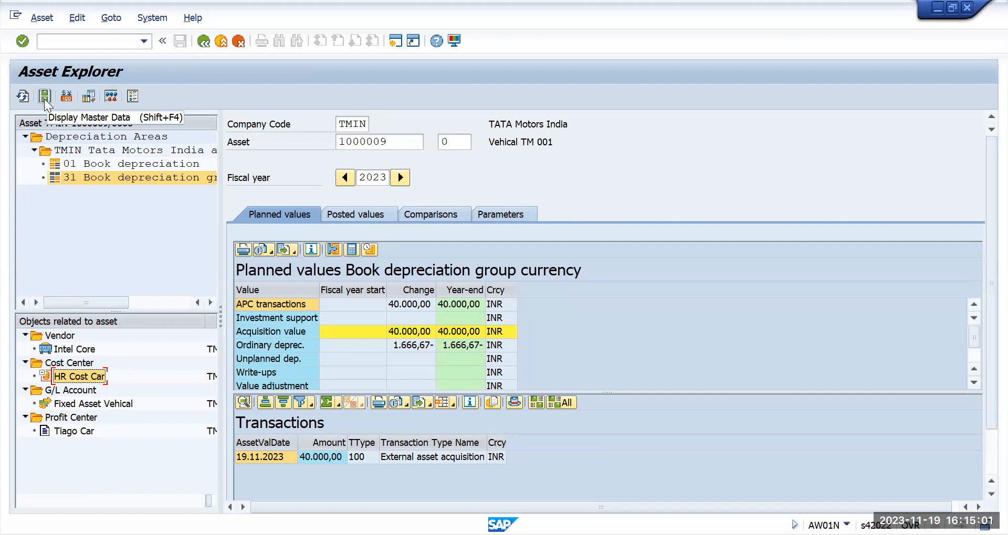
Step: Display the asset's master data and return to the Asset Explorer
left_click(356, 145)
double_click(356, 143)
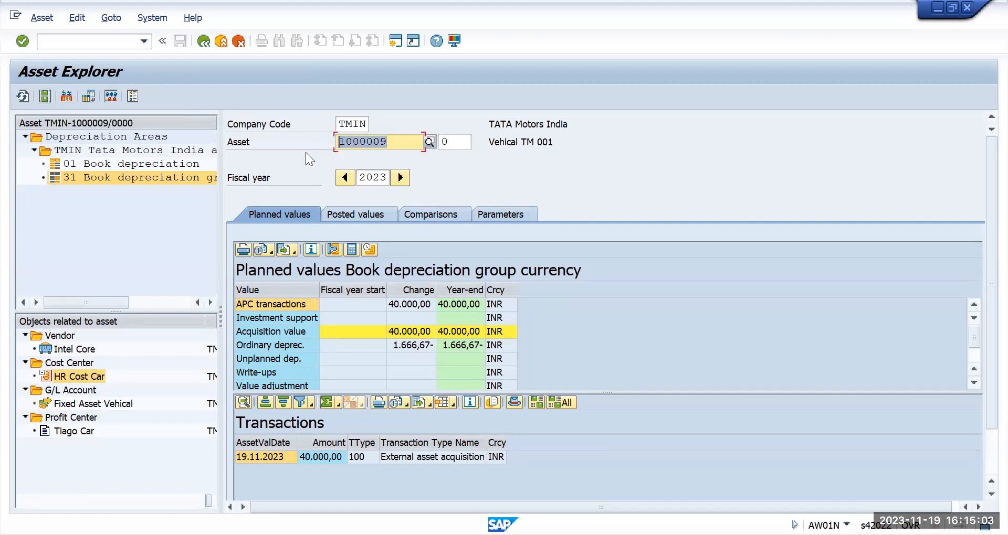
left_click(43, 96)
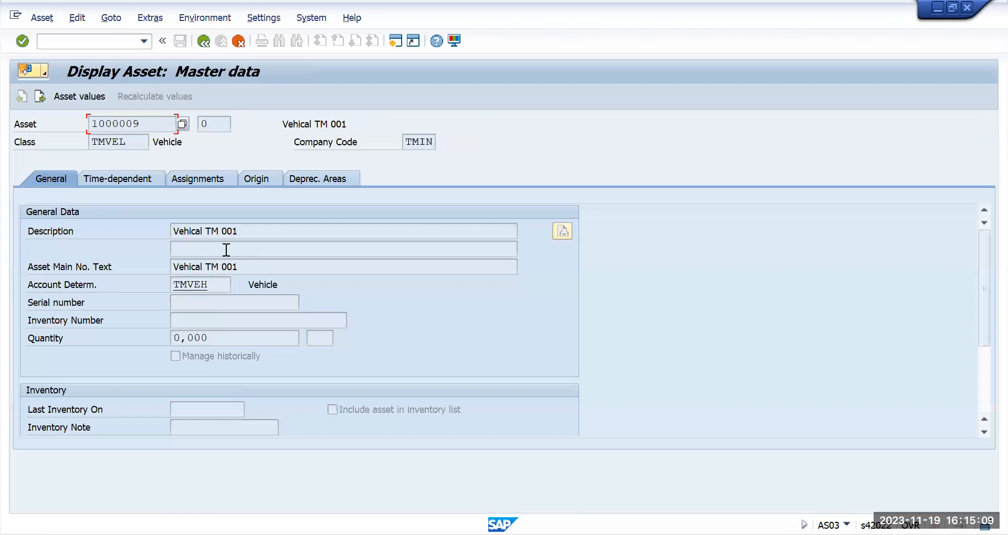
left_click(203, 42)
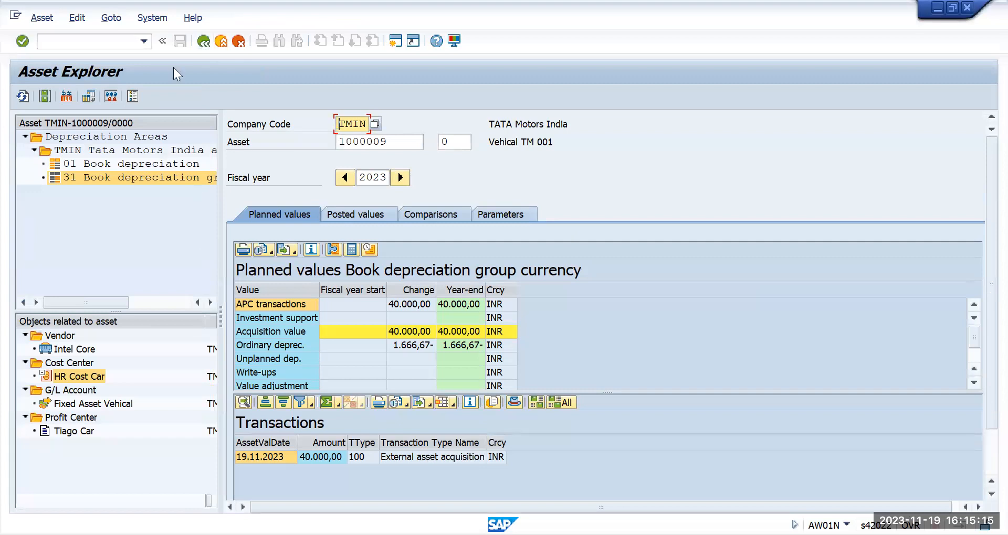
Step: Switch between depreciation areas 01 and 31 to compare their planned values for fiscal year 2023
left_click(138, 164)
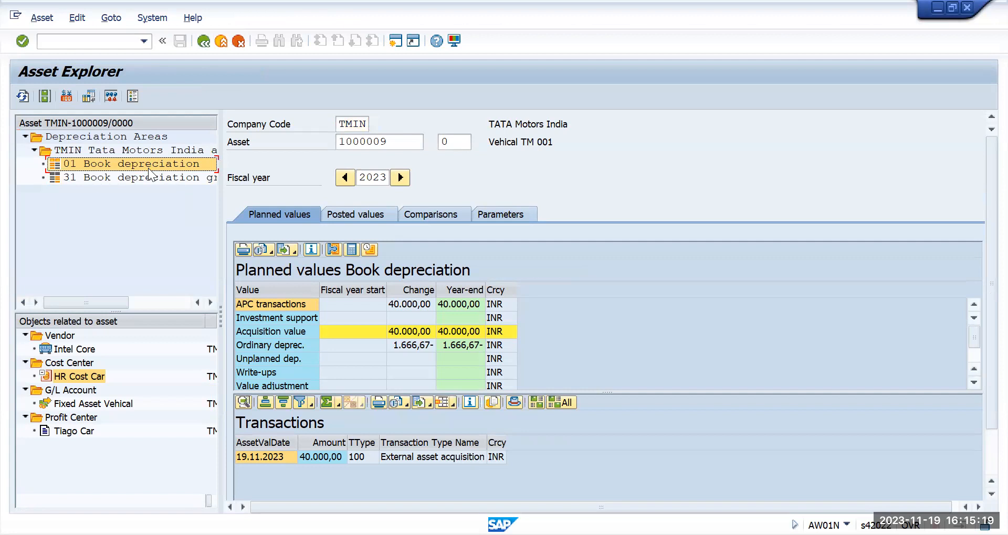
left_click(501, 294)
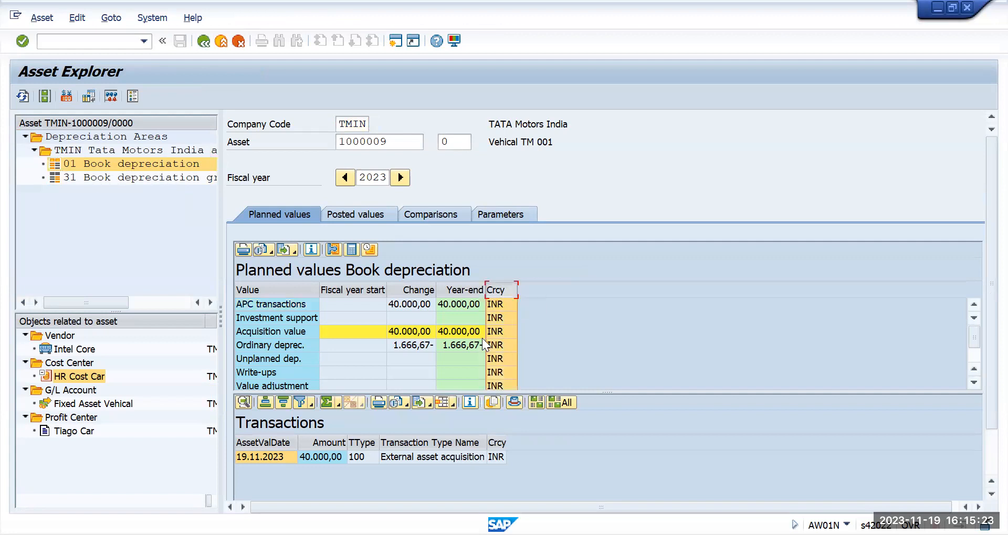
left_click(183, 182)
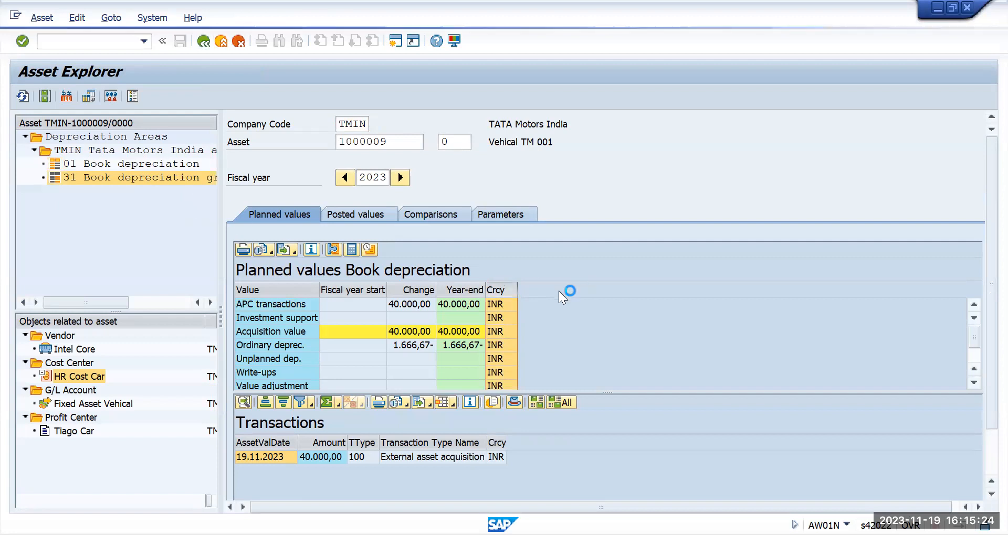
left_click(502, 287)
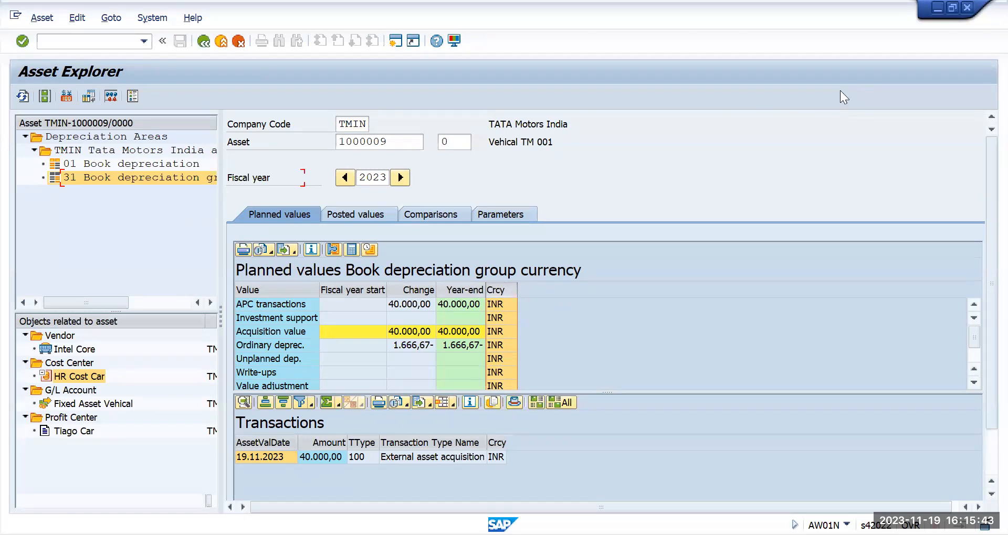
key("alt+Tab")
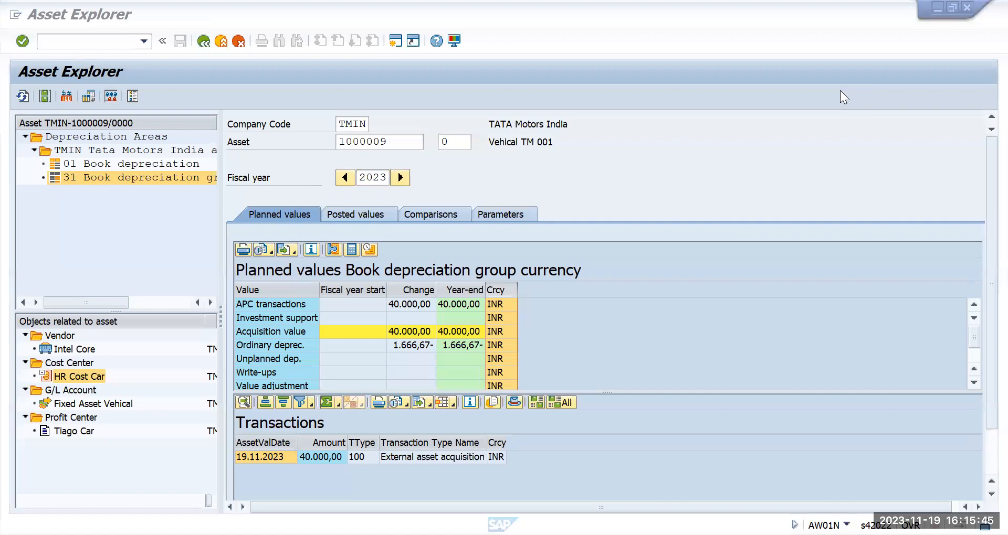